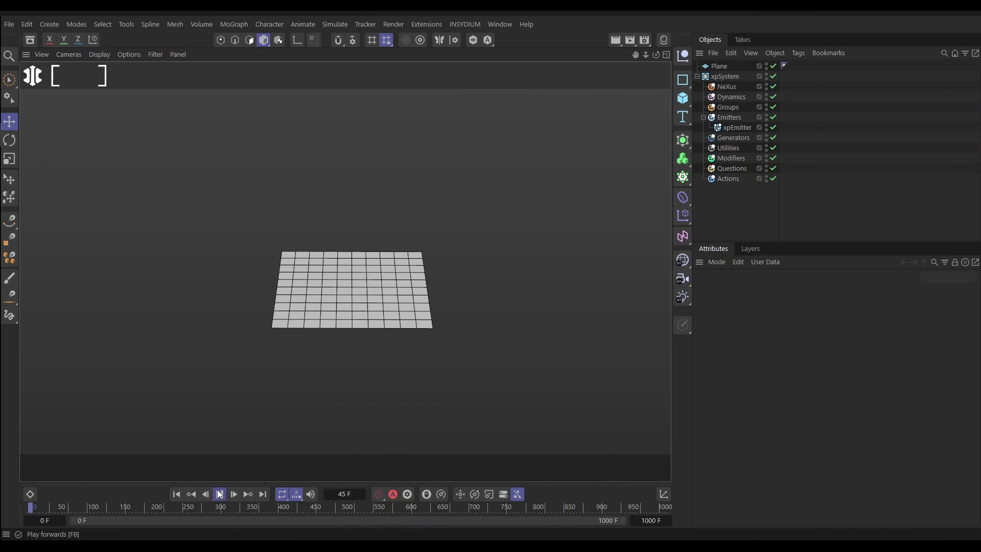
# Play the simulation and check the xpEmitter's Object and Emission settings.
pyautogui.click(220, 494)
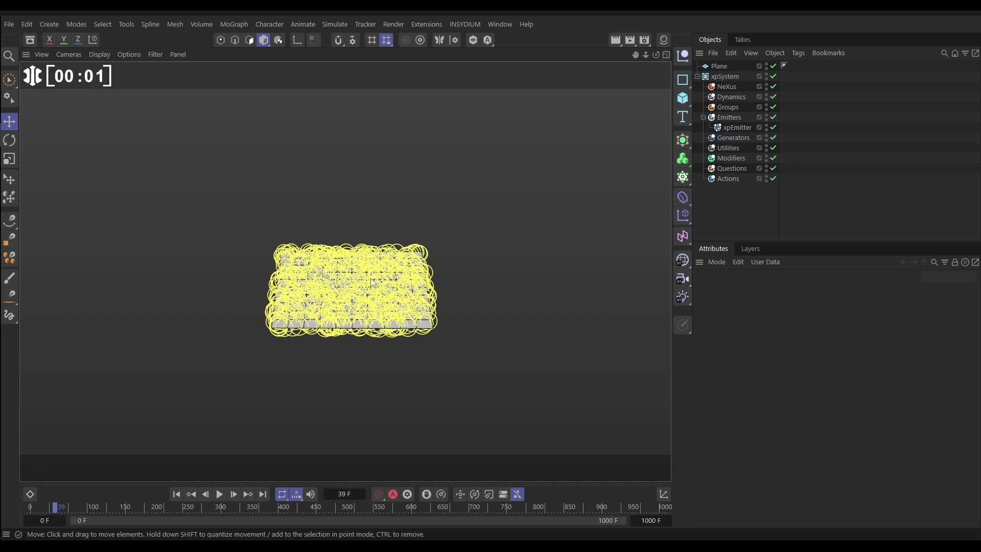
pyautogui.click(737, 127)
pyautogui.click(791, 290)
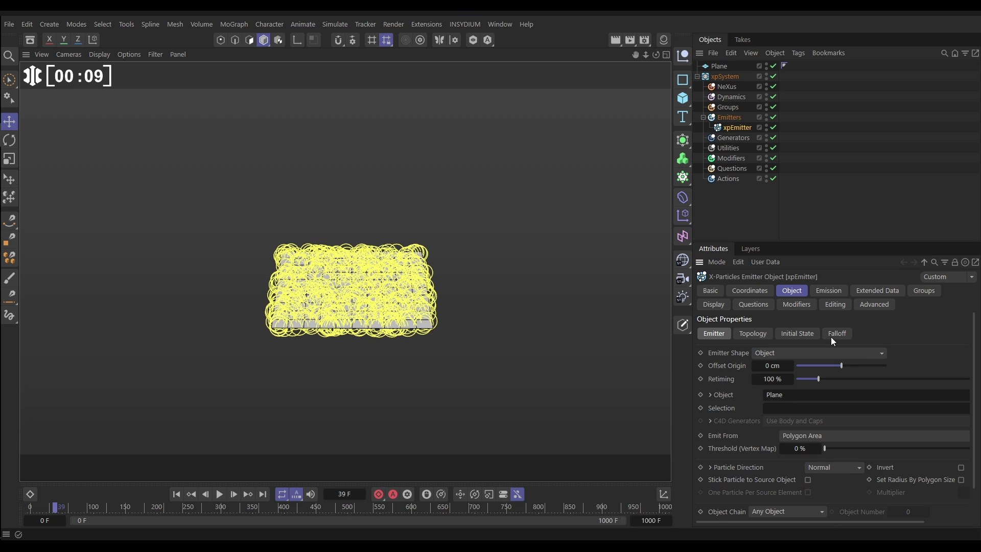
pyautogui.click(824, 294)
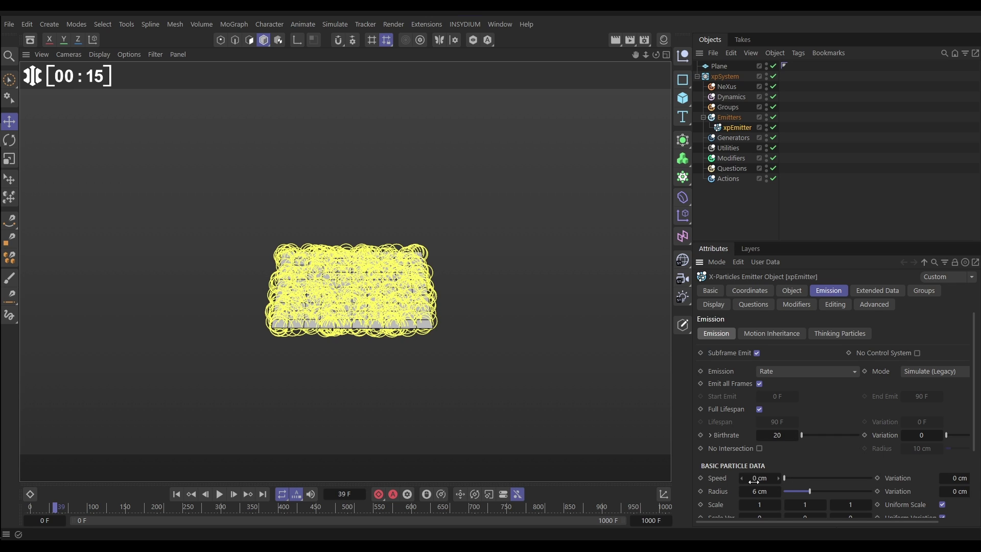
# Review the emitter's Display settings, then replay the particle emission from the first frame.
pyautogui.click(713, 304)
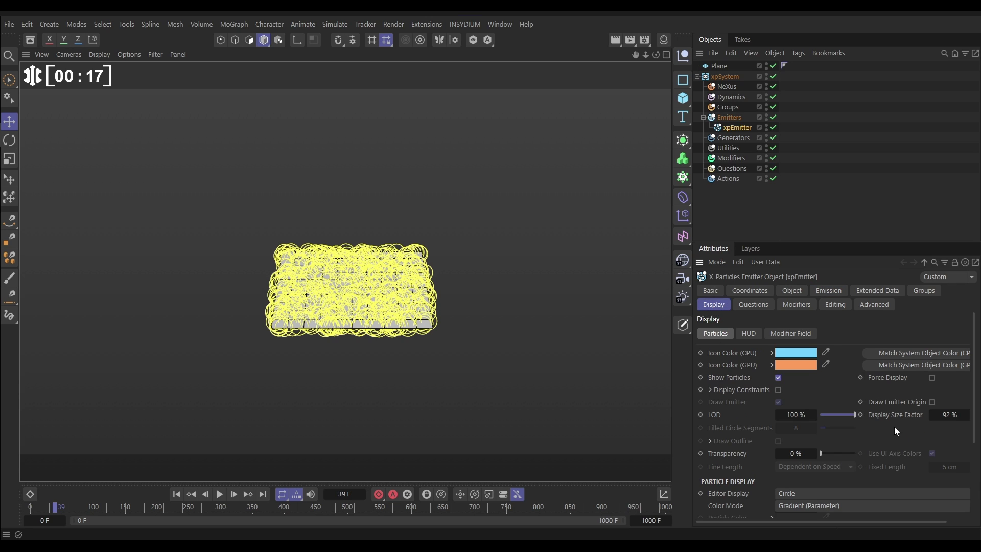
pyautogui.moveTo(972, 403); pyautogui.dragTo(976, 440)
pyautogui.scroll(-1, 759, 427)
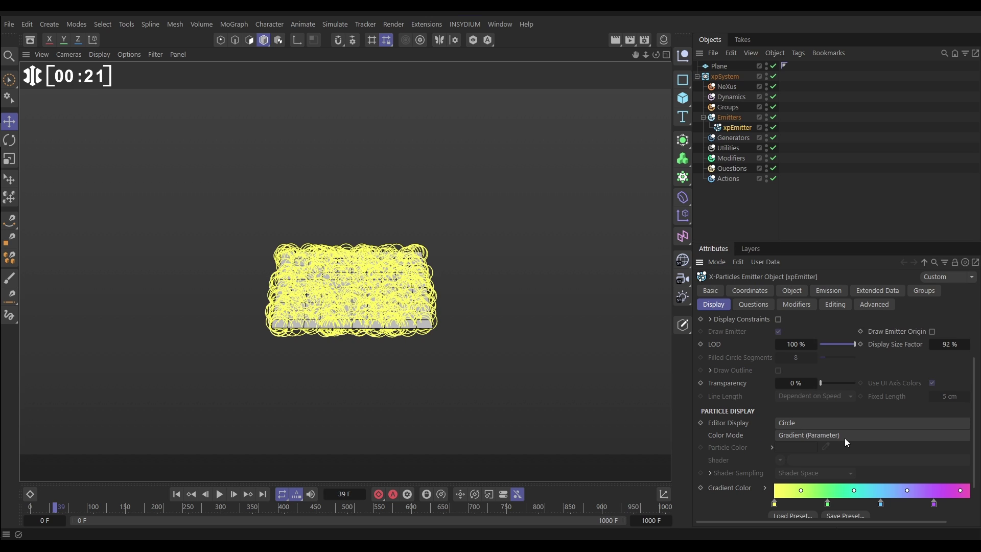
pyautogui.scroll(-3, 973, 452)
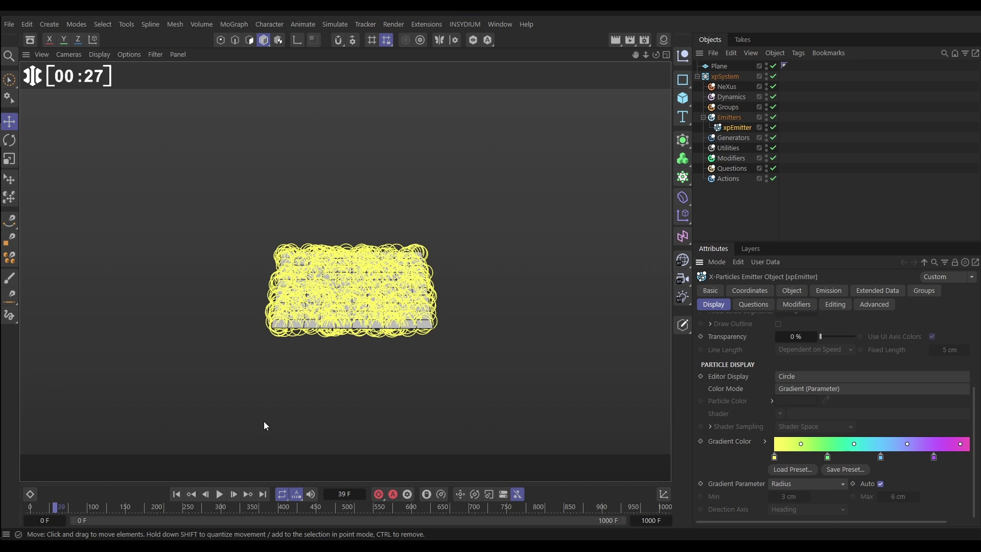
pyautogui.click(174, 495)
pyautogui.click(220, 496)
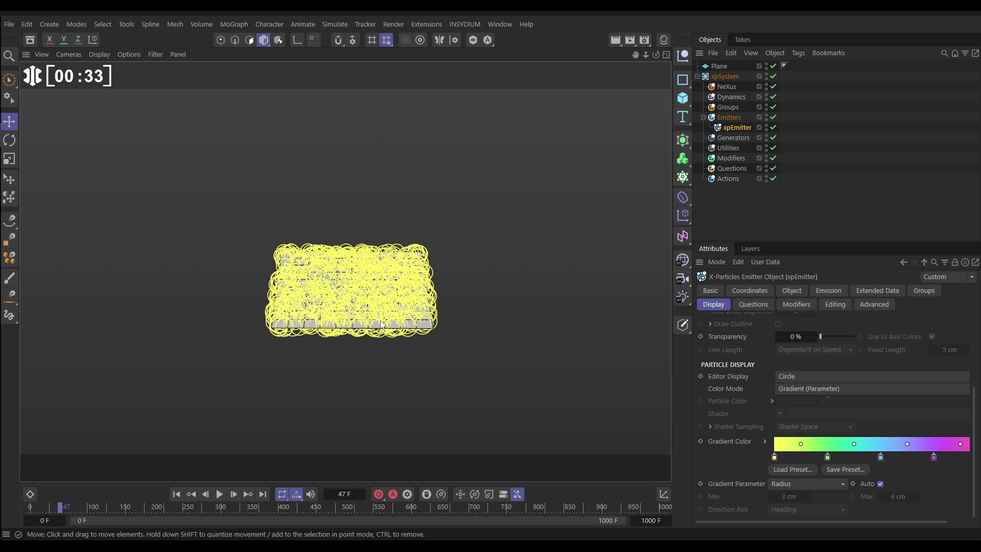
# Hide the Plane in the viewport and add an nxPush modifier under NeXus.
pyautogui.click(766, 64)
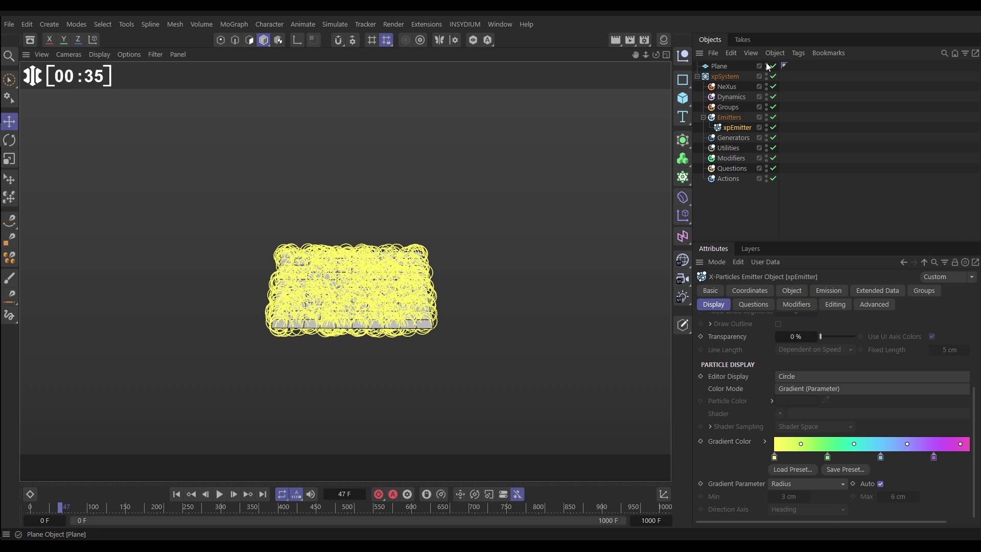
pyautogui.click(766, 65)
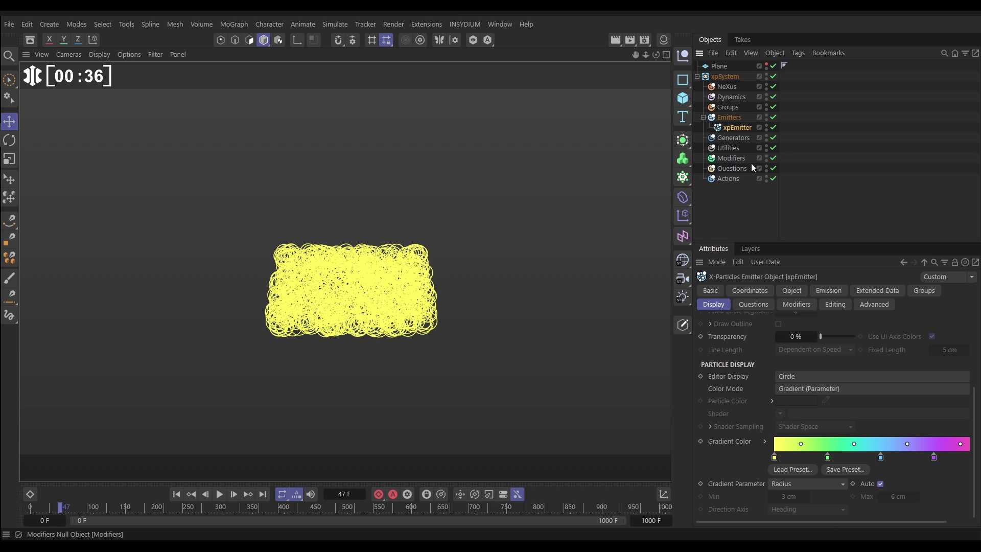
pyautogui.click(726, 88)
pyautogui.click(970, 344)
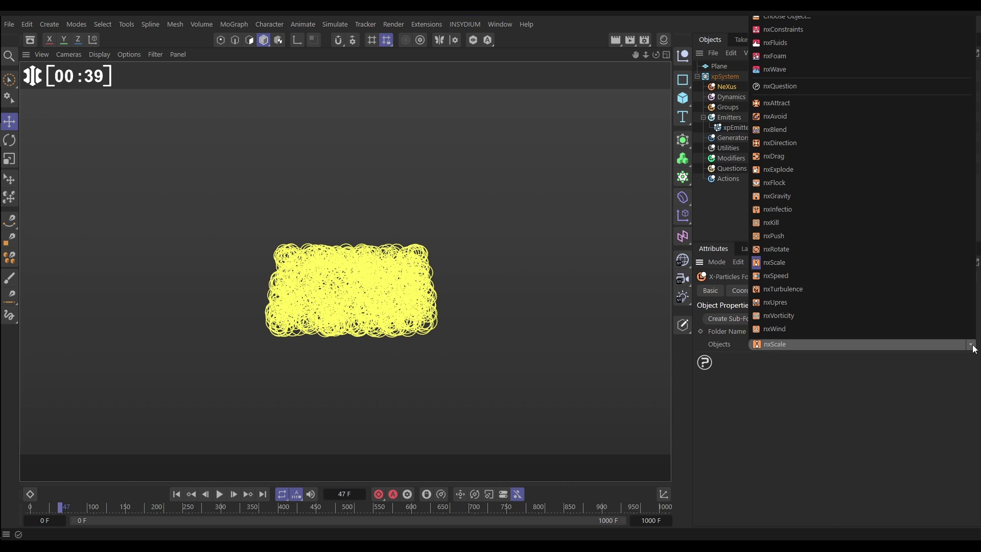
pyautogui.click(777, 236)
# Set nxPush Distance Mode to Particle Radius and Strength to 100%, then replay and rewind.
pyautogui.click(791, 290)
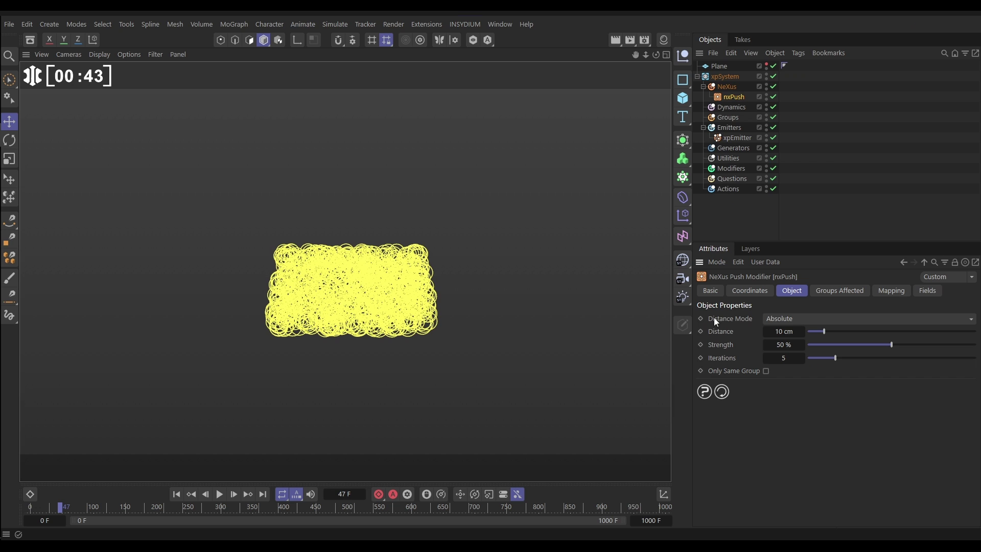
pyautogui.click(797, 317)
pyautogui.click(798, 343)
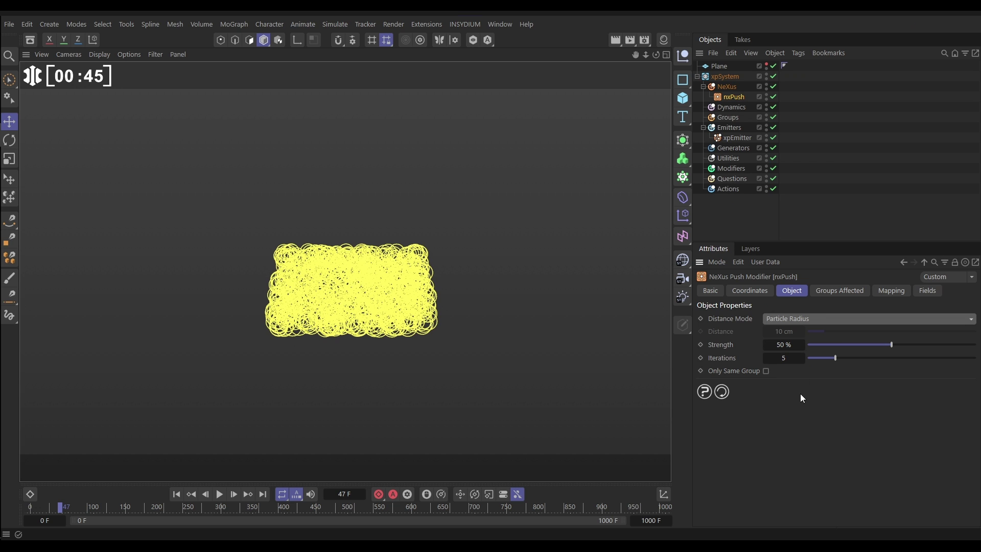
pyautogui.moveTo(893, 346); pyautogui.dragTo(976, 345)
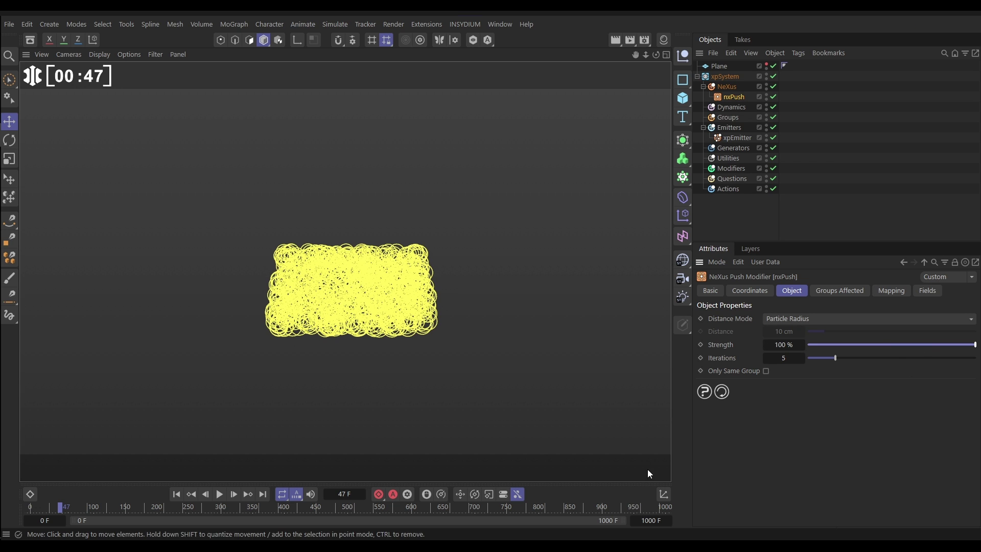
pyautogui.click(176, 494)
pyautogui.click(219, 494)
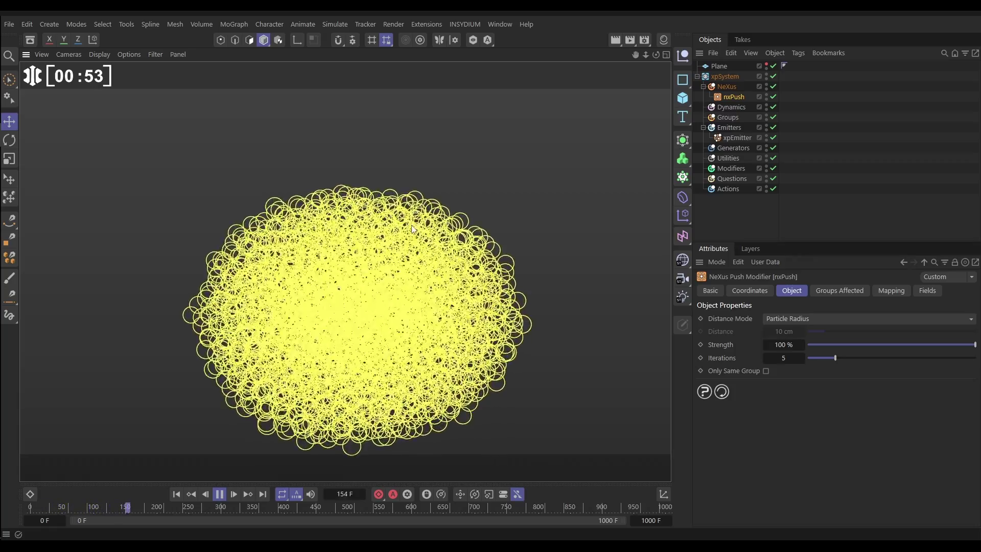
pyautogui.click(220, 494)
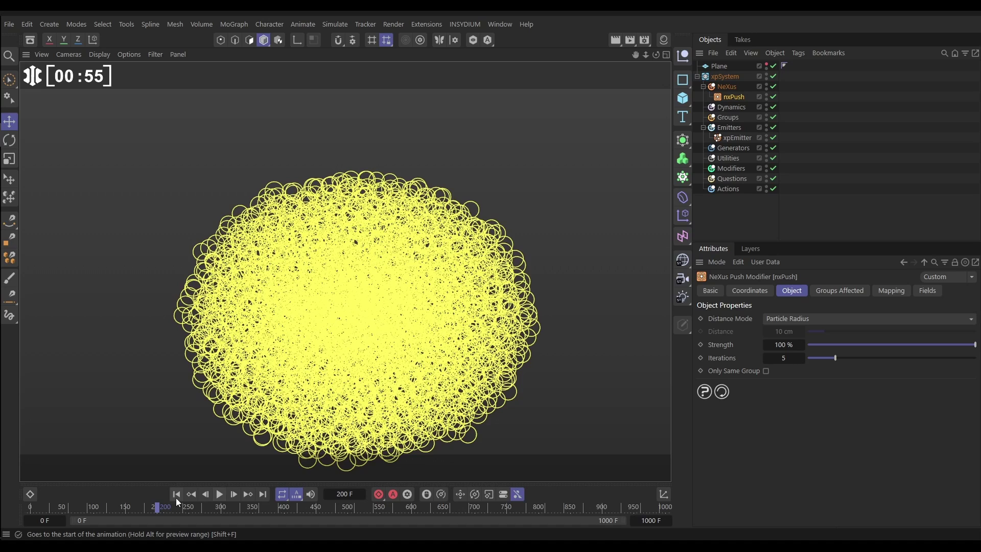
pyautogui.click(176, 494)
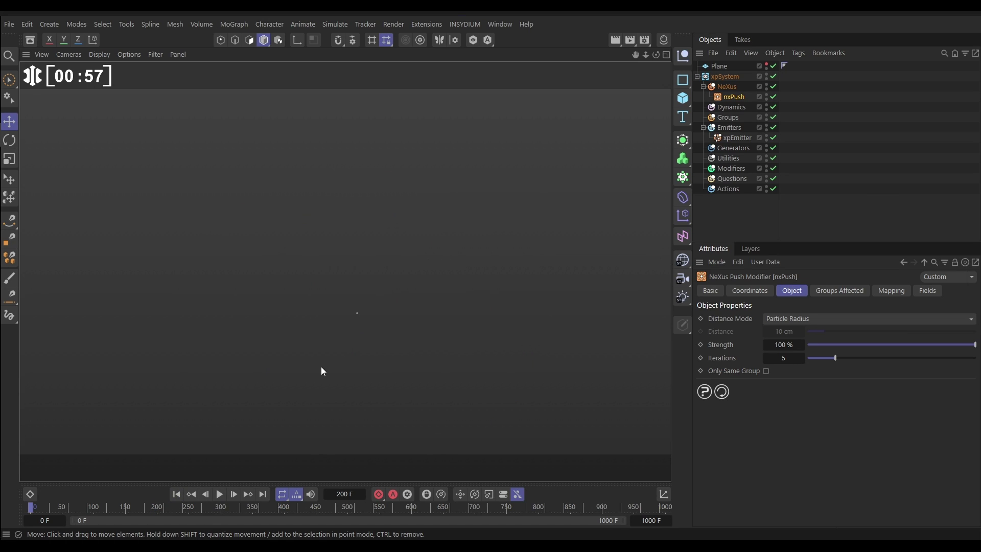
# Add an nxQuestion modifier under the NeXus folder.
pyautogui.click(726, 86)
pyautogui.click(970, 345)
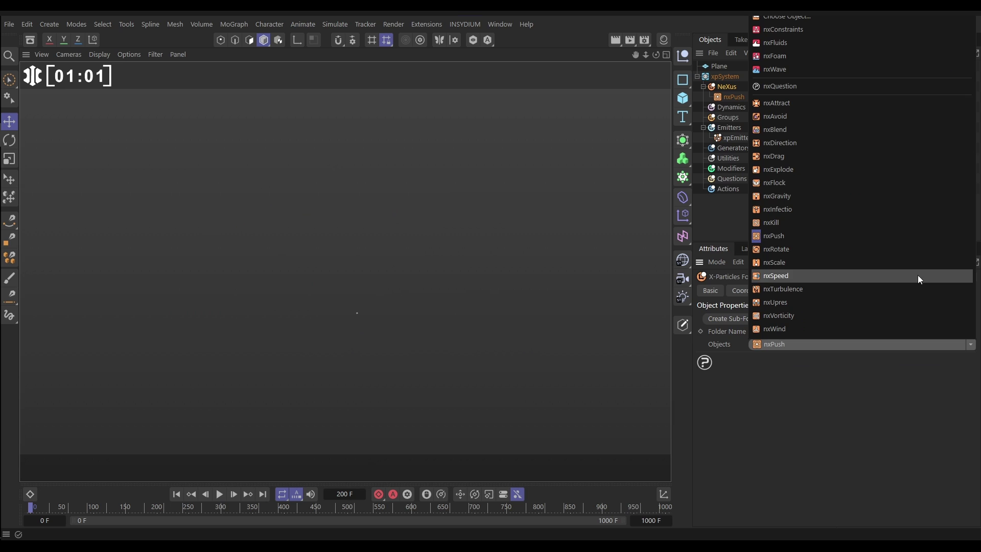
pyautogui.click(766, 86)
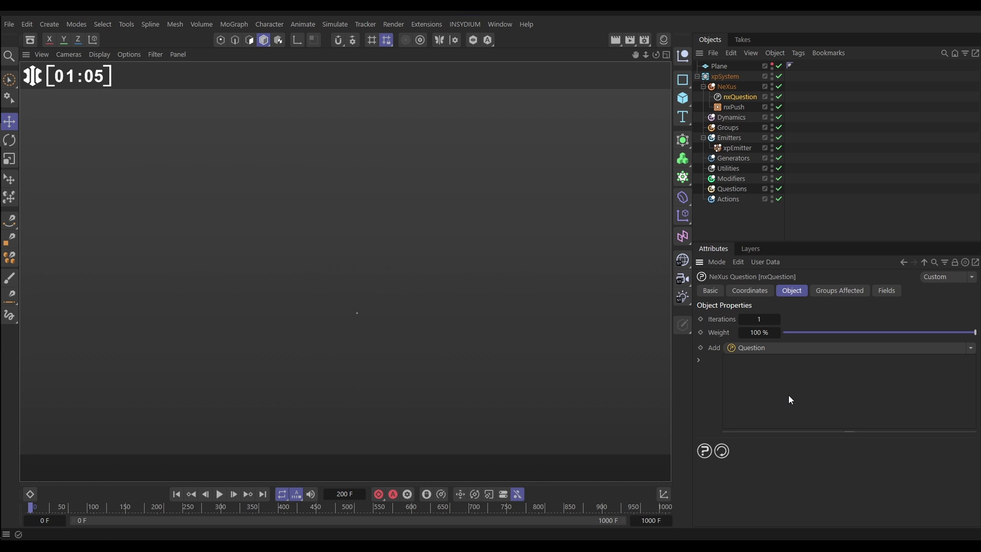
# Give the question a Set Velocity action with the Z velocity set to 0 cm.
pyautogui.click(970, 347)
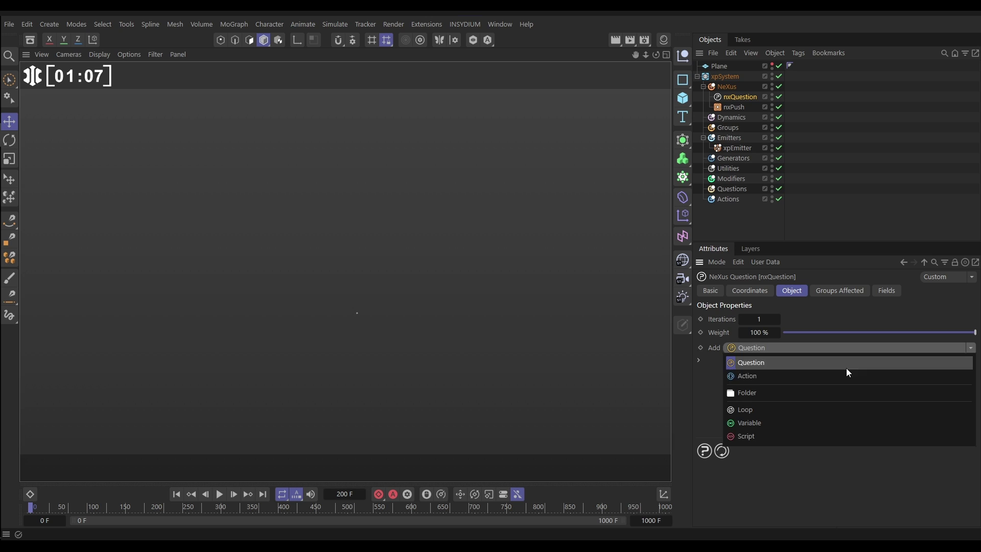
pyautogui.click(750, 376)
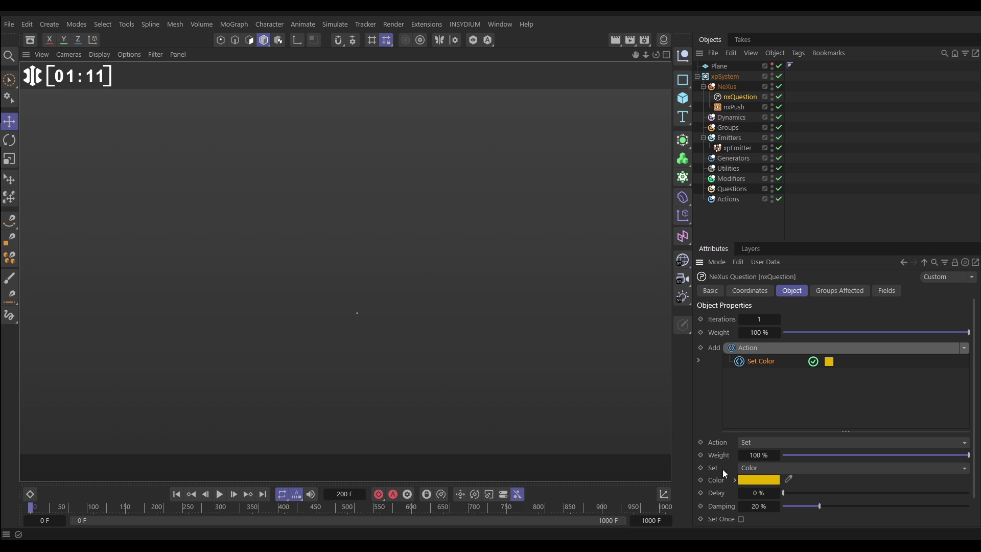
pyautogui.click(767, 468)
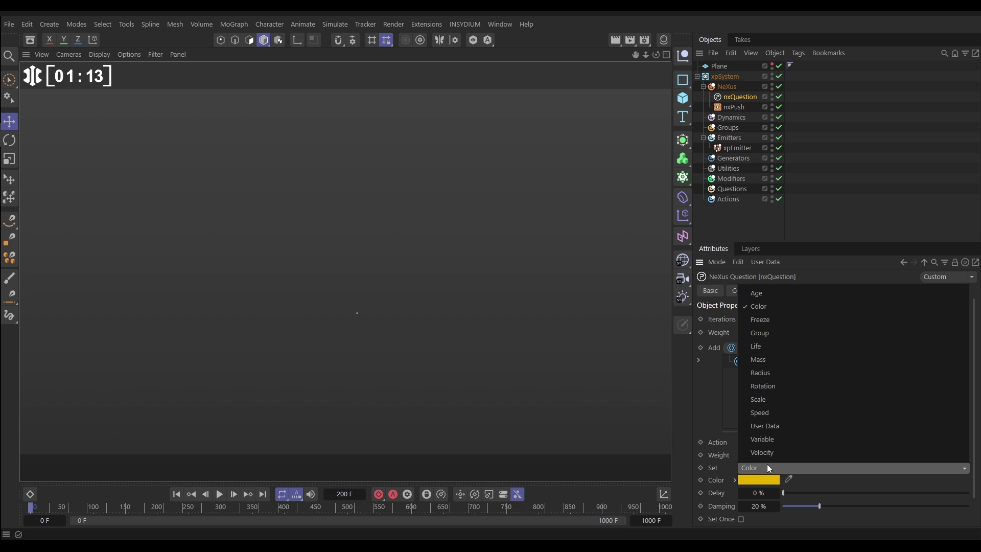
pyautogui.click(767, 452)
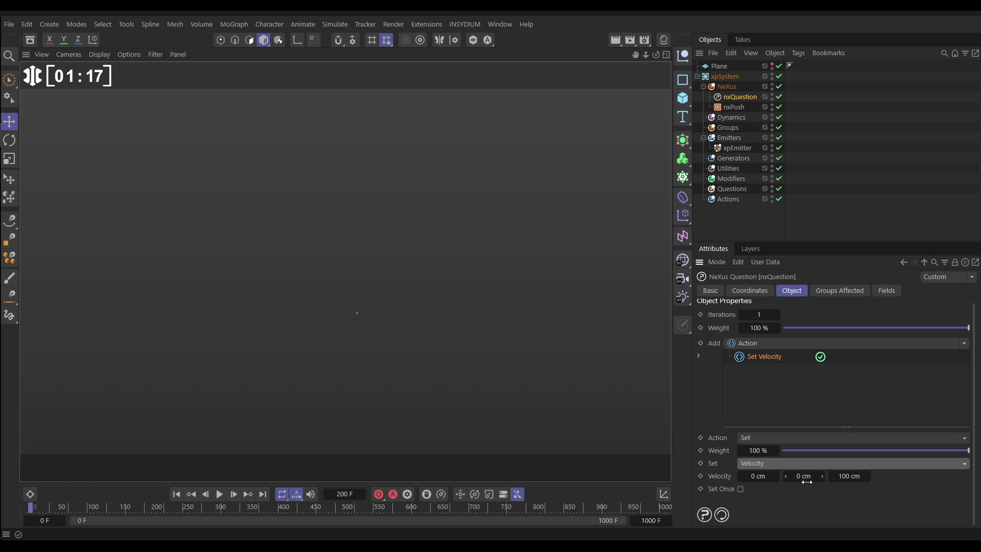
pyautogui.click(846, 477)
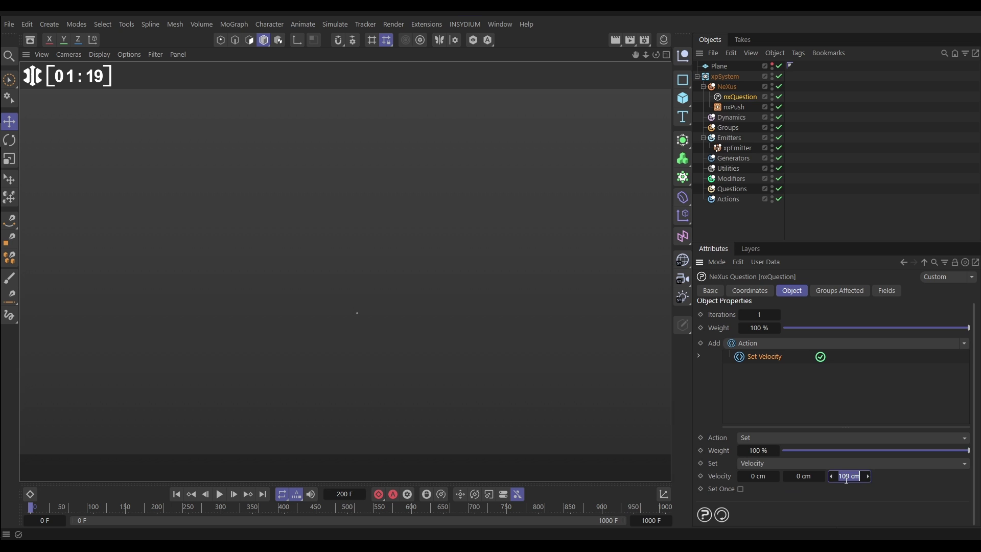
pyautogui.write('0')
pyautogui.press('Return')
# Run the simulation with the zero-velocity nxQuestion and stop it at frame 144.
pyautogui.click(220, 495)
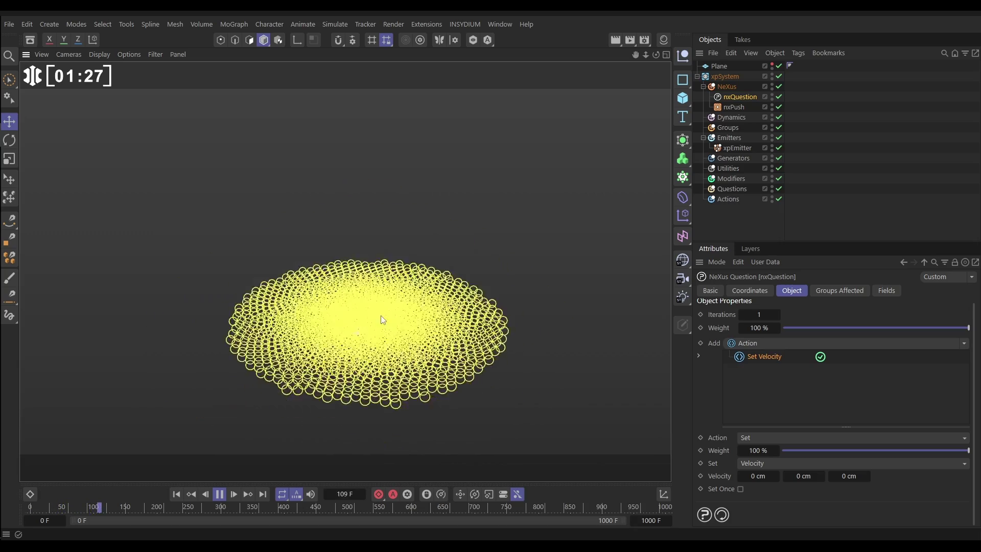
pyautogui.click(219, 493)
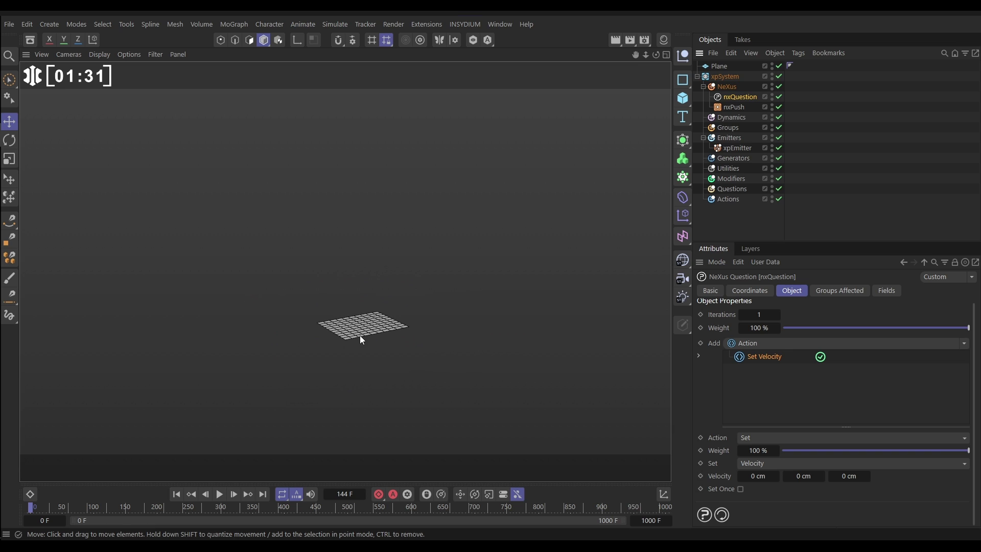
# Tilt the Plane to 90° pitch and replay the simulation to test it upright.
pyautogui.click(367, 333)
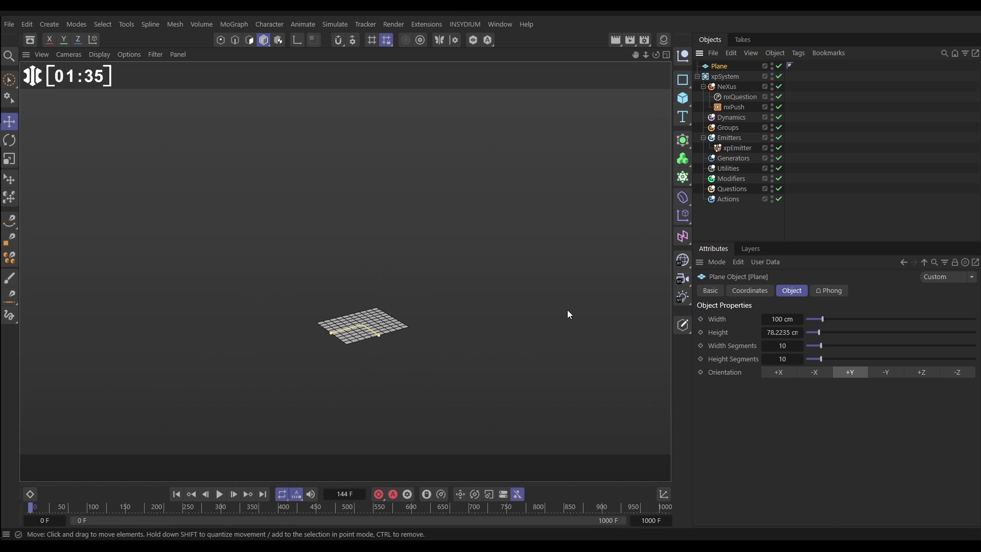
pyautogui.click(750, 290)
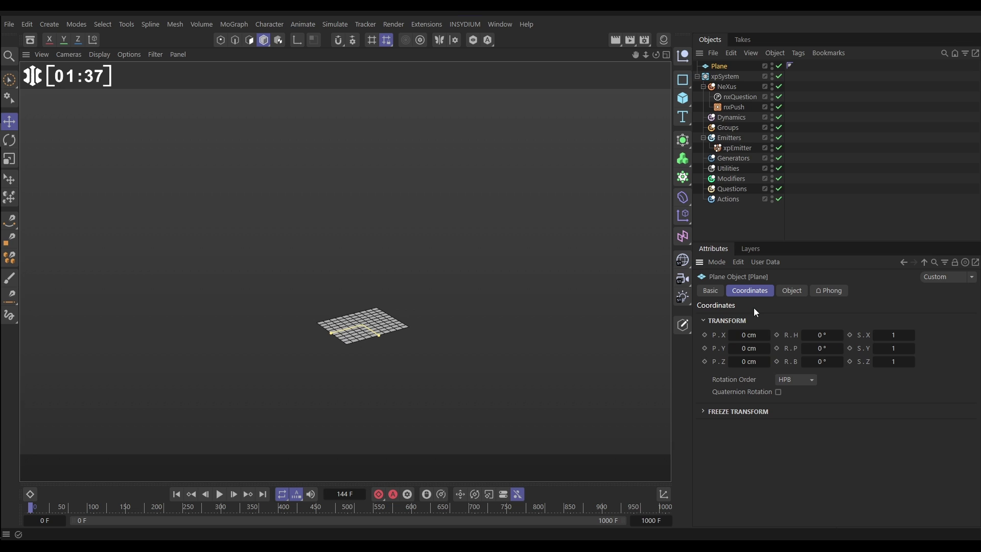
pyautogui.click(820, 348)
pyautogui.write('90')
pyautogui.press('Return')
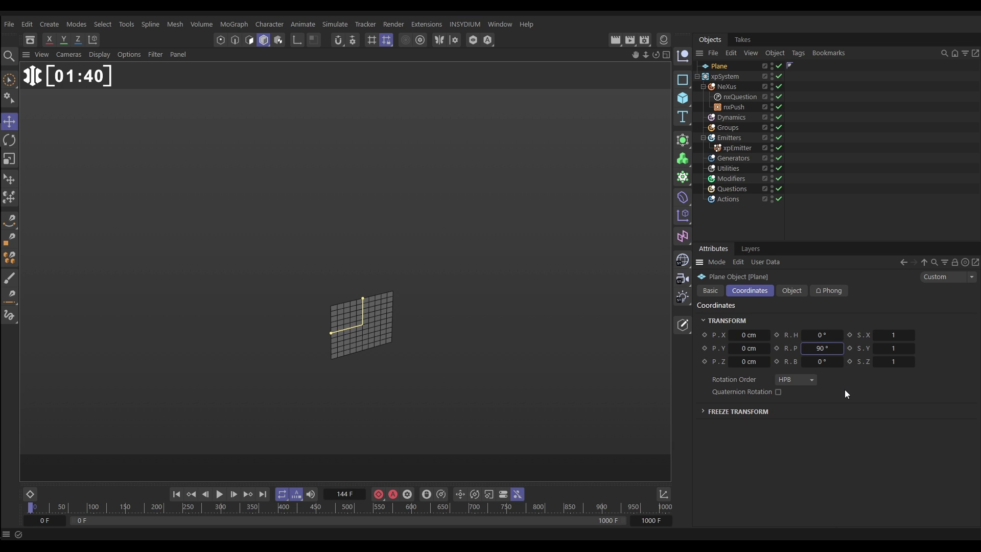
pyautogui.click(176, 494)
pyautogui.click(219, 494)
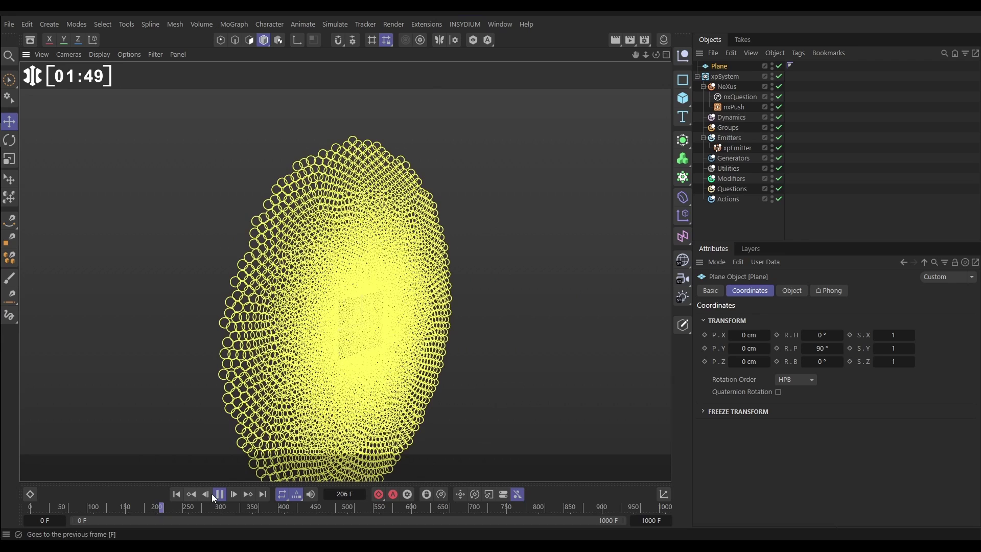
pyautogui.click(218, 494)
# Reset the Plane's pitch to 0°, hide it, and replay to frame 35.
pyautogui.click(176, 494)
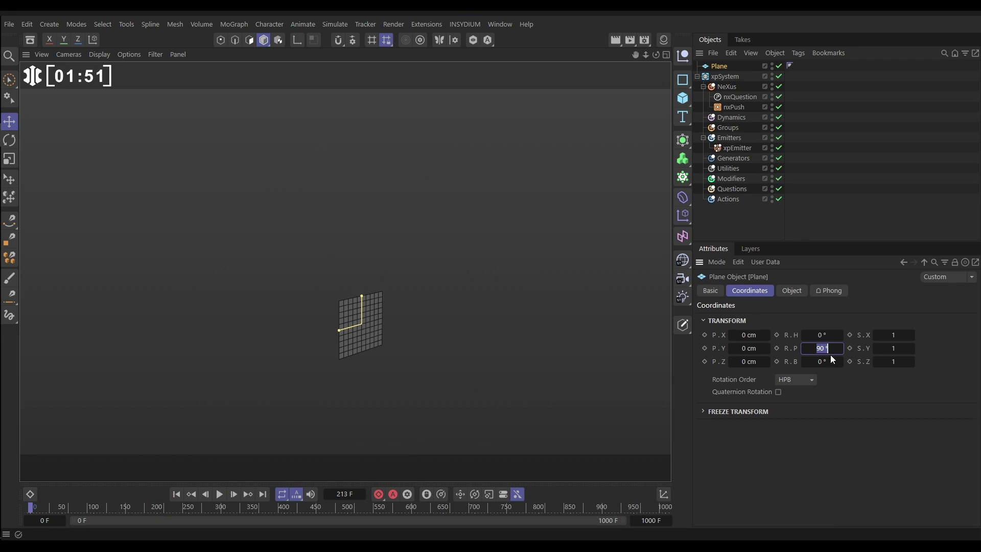
pyautogui.write('0')
pyautogui.press('Return')
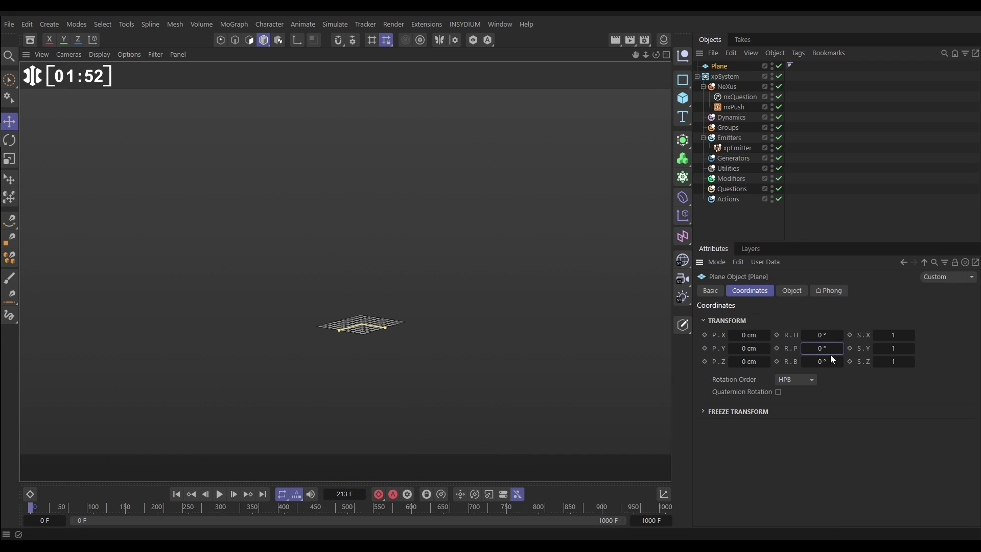
pyautogui.click(771, 66)
pyautogui.click(219, 494)
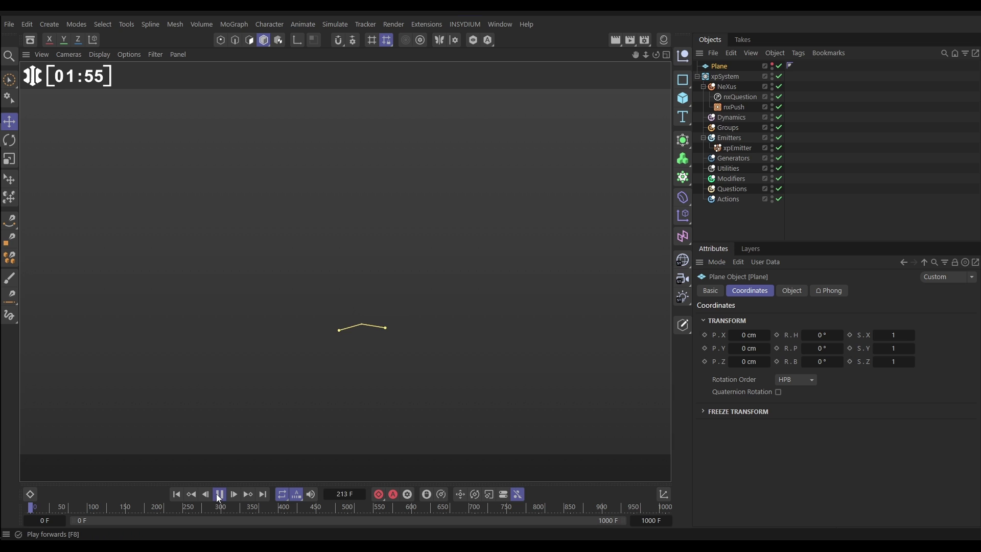
pyautogui.click(219, 494)
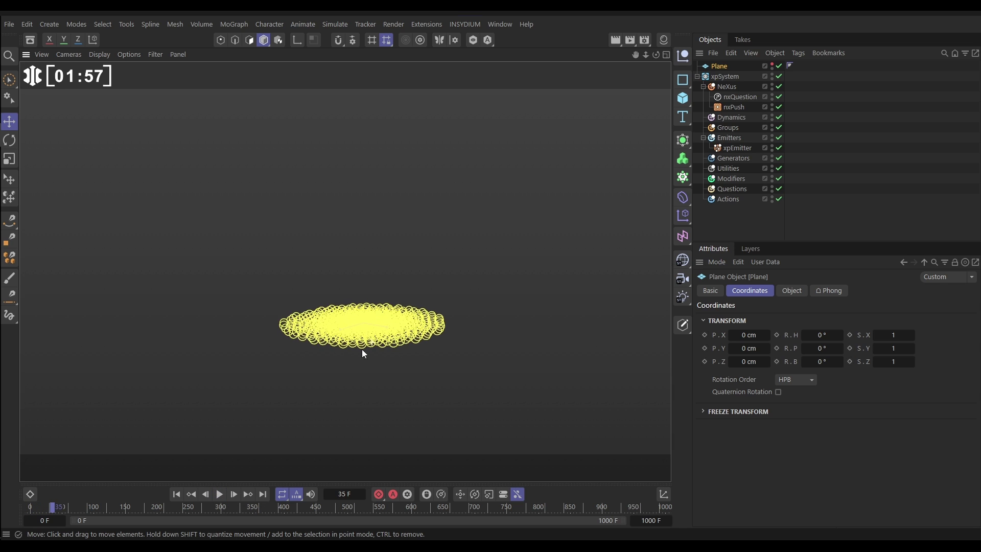
# Add an nxScale modifier under the NeXus folder.
pyautogui.keyDown('alt'); pyautogui.moveTo(361, 348); pyautogui.dragTo(357, 313); pyautogui.keyUp('alt')
pyautogui.scroll(4, 356, 313)
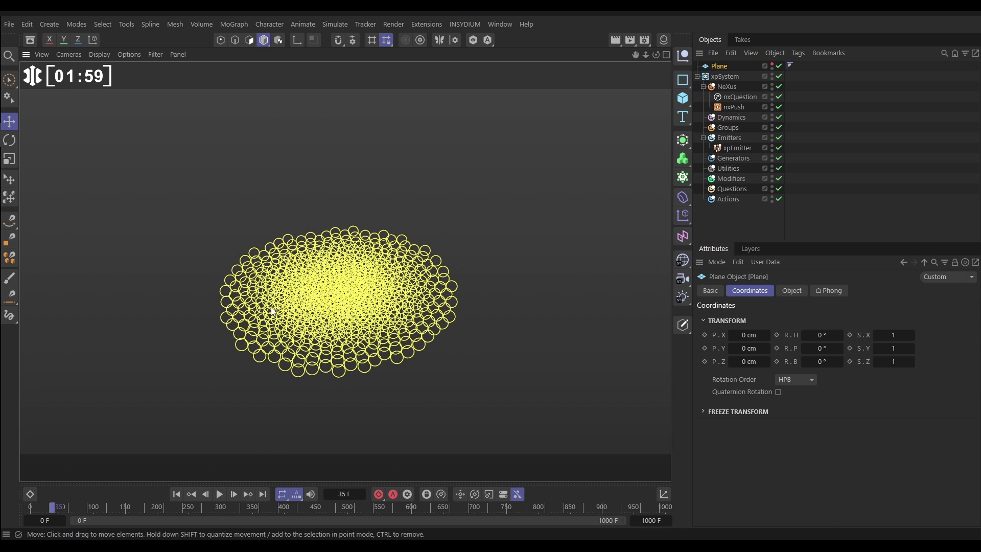
pyautogui.click(727, 86)
pyautogui.click(791, 291)
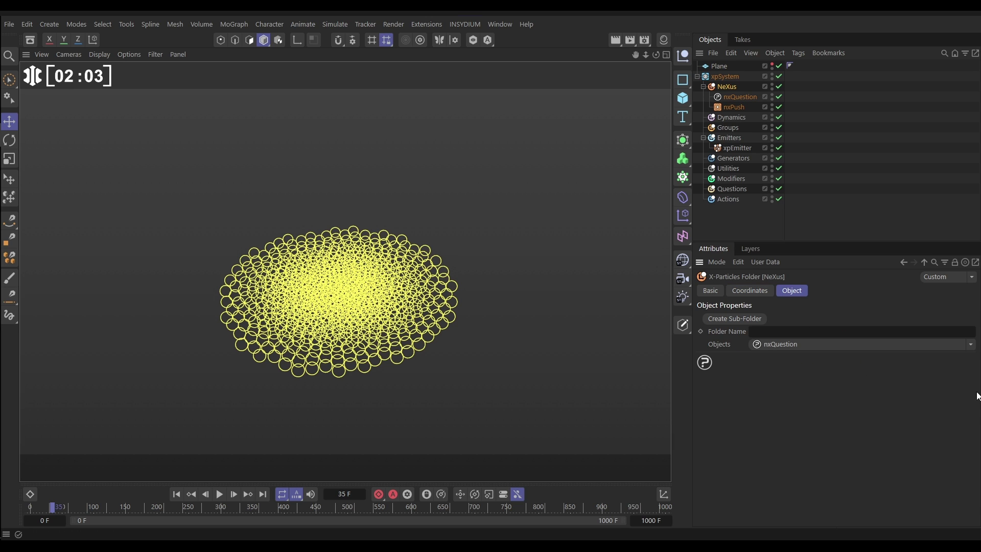
pyautogui.click(968, 344)
pyautogui.click(778, 263)
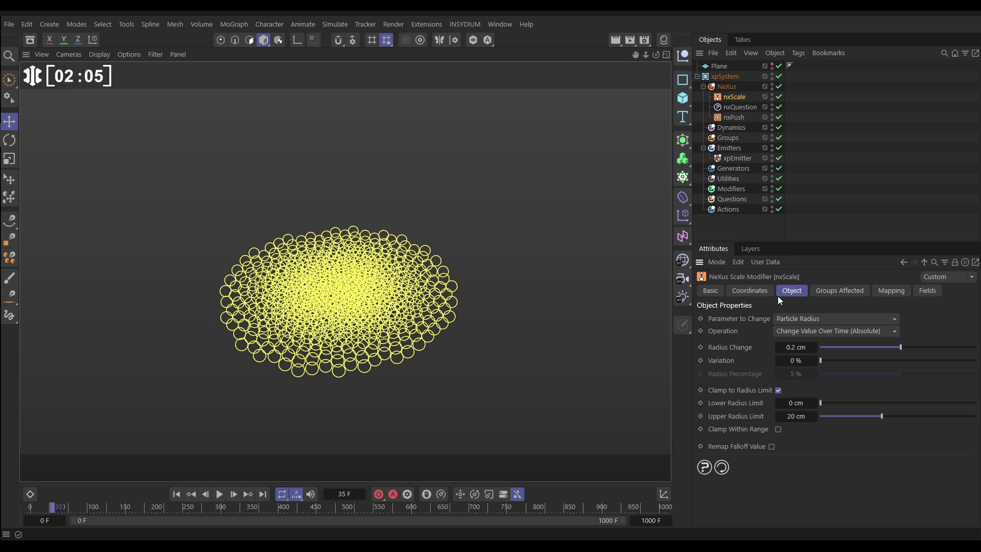
# Set nxScale's Operation to Set by Falloff and untick Clamp to Radius Limit.
pyautogui.click(826, 330)
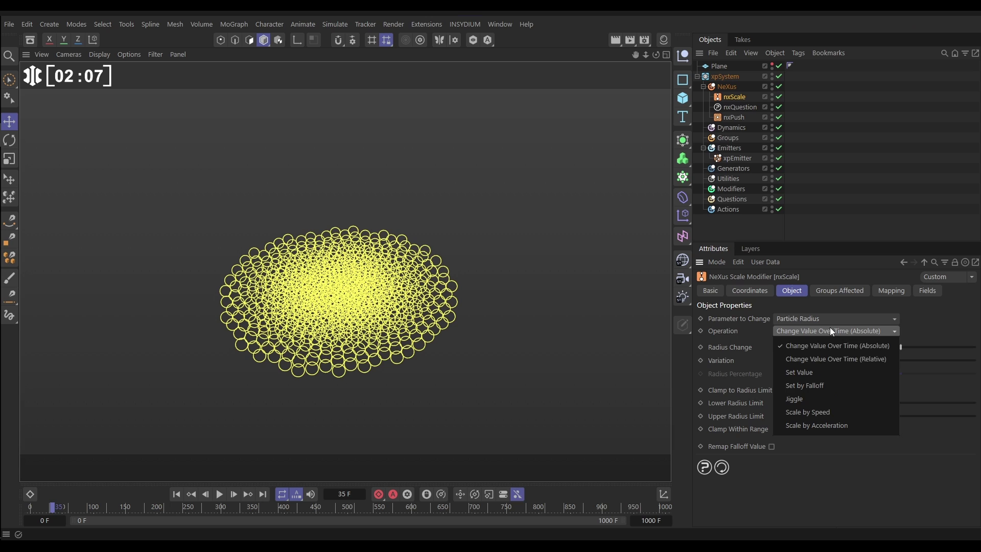
pyautogui.click(816, 385)
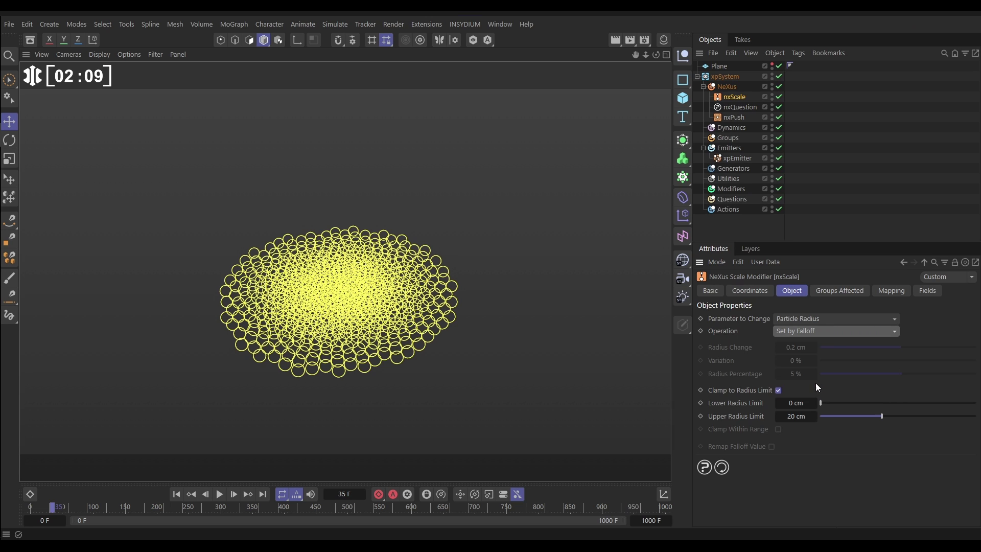
pyautogui.click(779, 390)
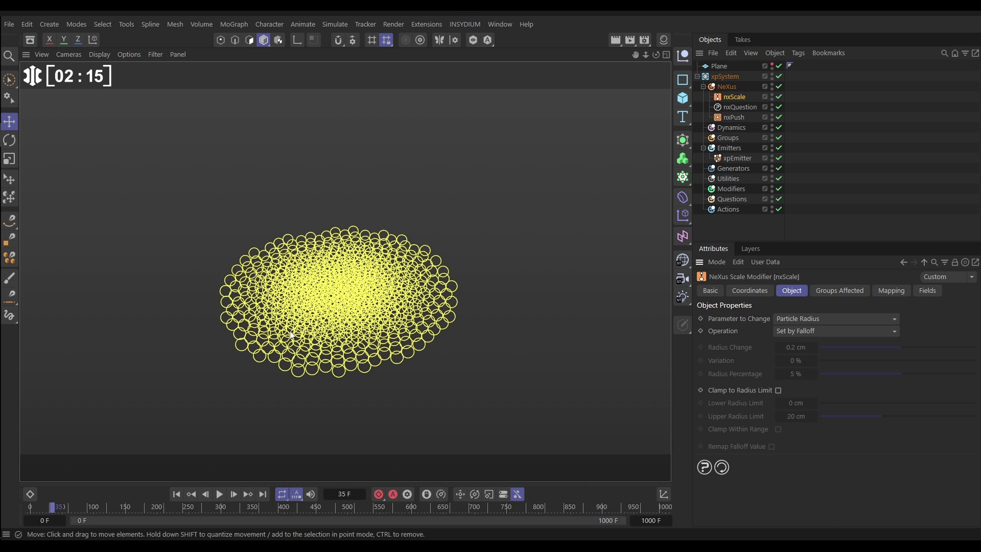
# Add a Random Field to nxScale's Fields, replay to frame 57, and enable Viewplane Preview.
pyautogui.click(925, 290)
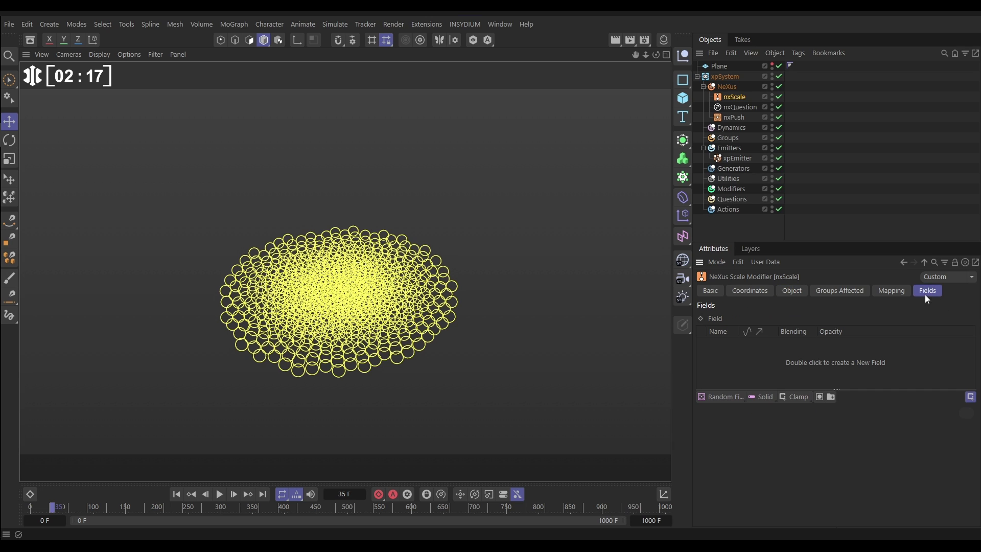
pyautogui.click(716, 397)
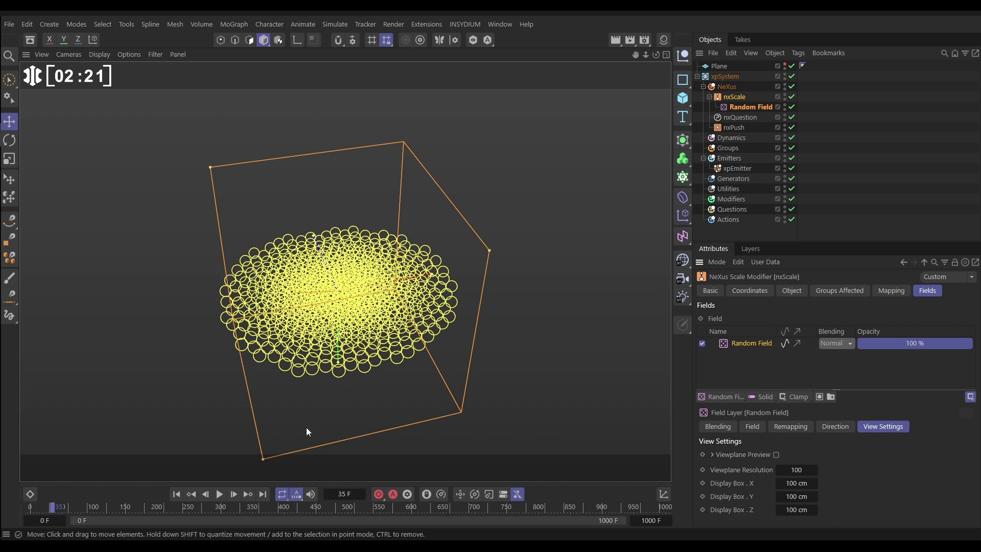
pyautogui.click(177, 494)
pyautogui.click(219, 495)
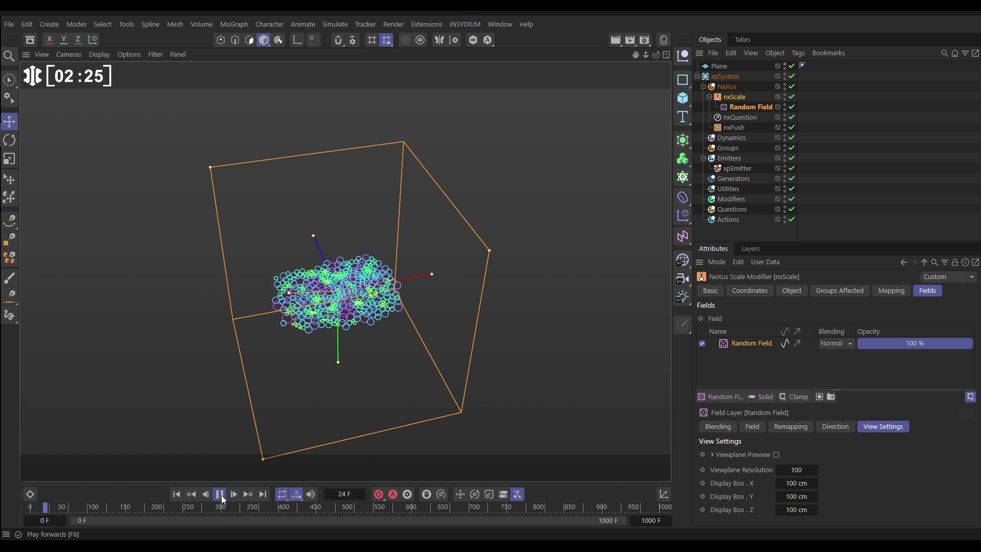
pyautogui.click(219, 494)
pyautogui.keyDown('alt'); pyautogui.moveTo(338, 309); pyautogui.dragTo(360, 285); pyautogui.keyUp('alt')
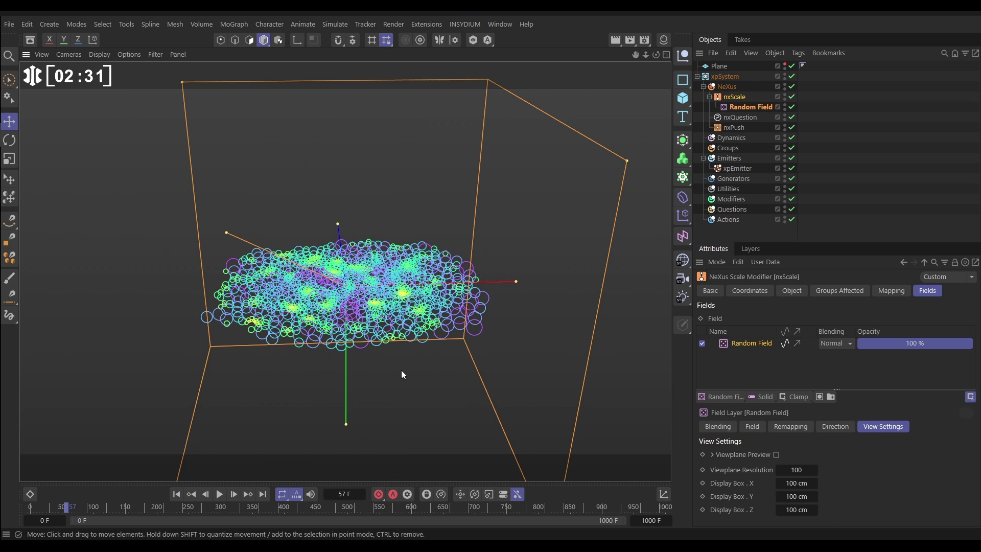
pyautogui.click(776, 454)
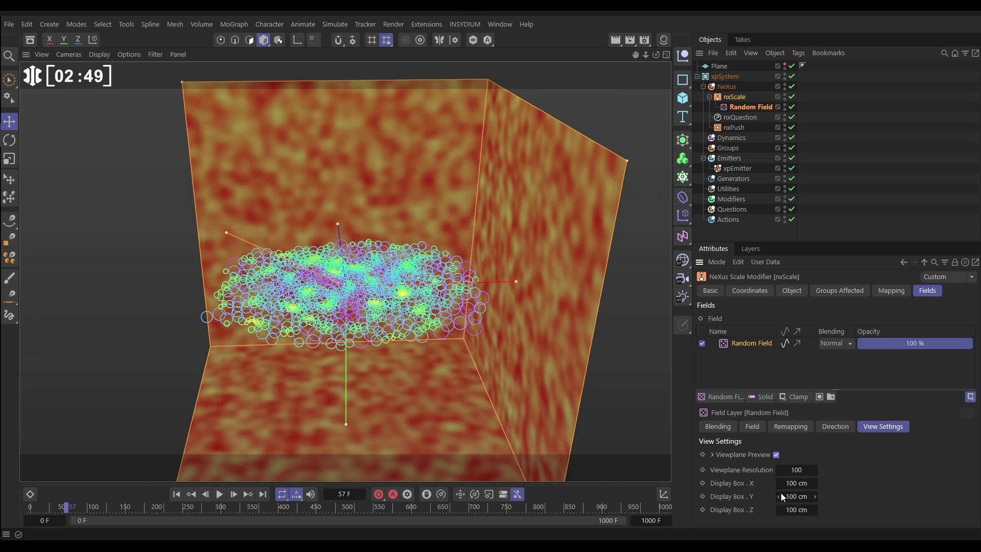
# Switch the Random Field's noise type to Gaseous.
pyautogui.click(757, 430)
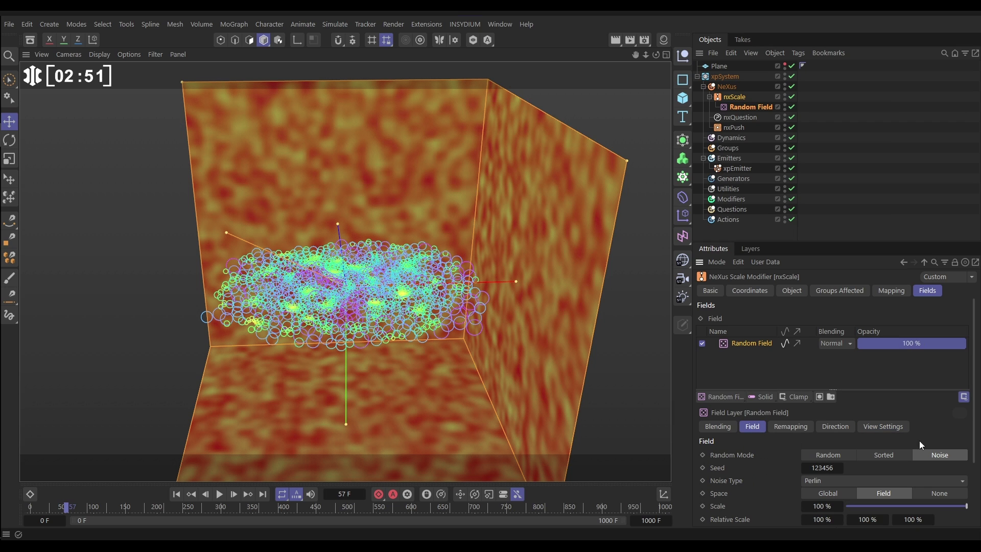
pyautogui.moveTo(973, 425); pyautogui.dragTo(978, 483)
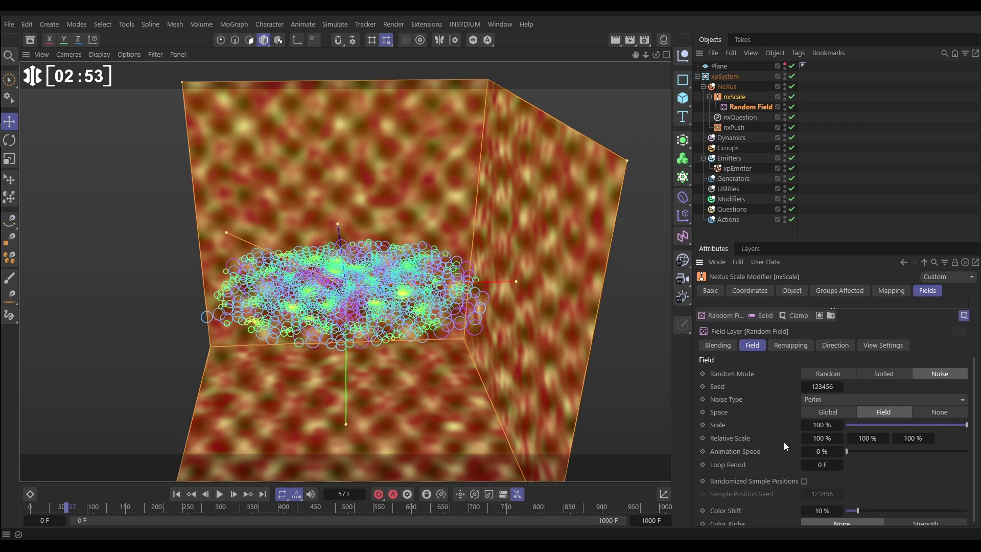
pyautogui.click(823, 399)
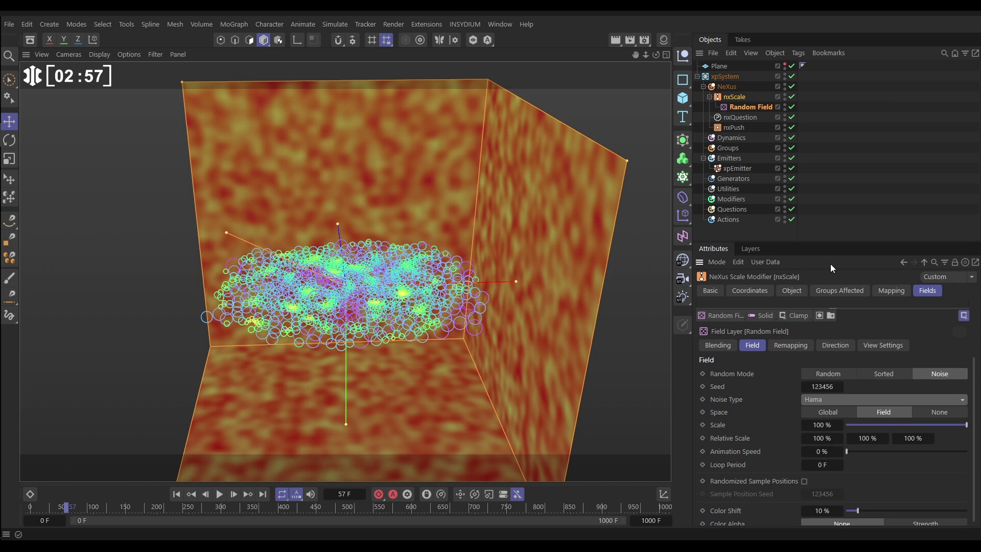
pyautogui.click(839, 398)
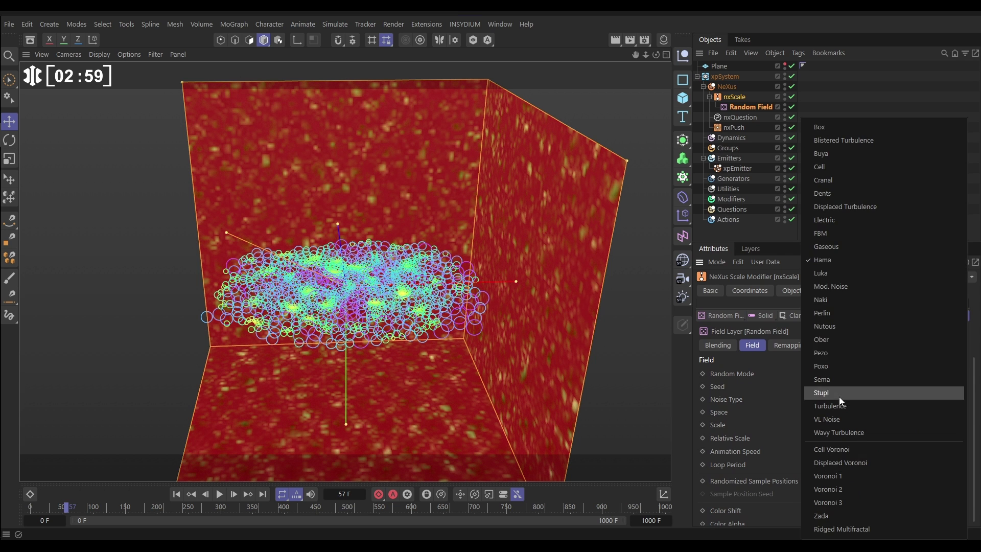
pyautogui.click(826, 247)
# Set the noise Scale to 500% and Animation Speed to 40%, then replay from the start.
pyautogui.click(821, 424)
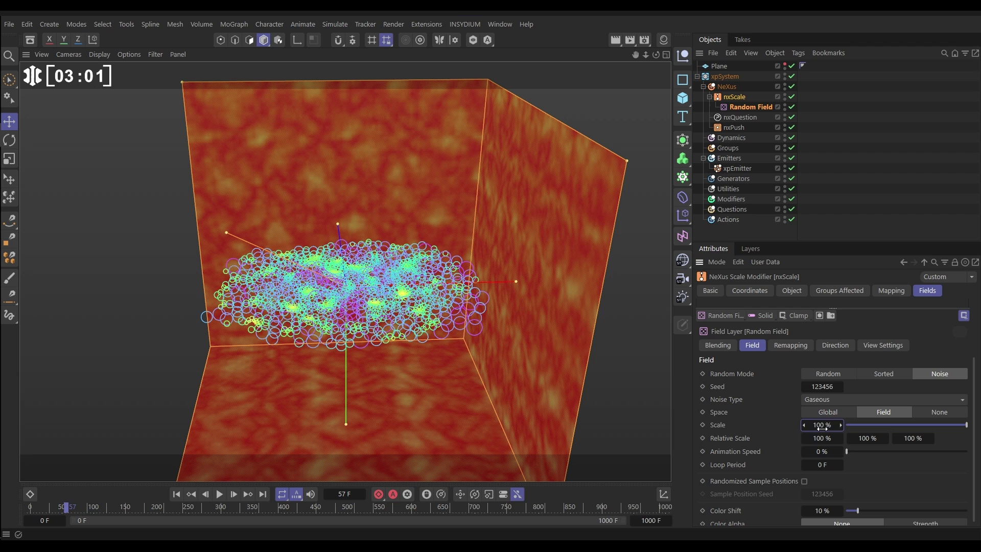
pyautogui.write('500')
pyautogui.press('Return')
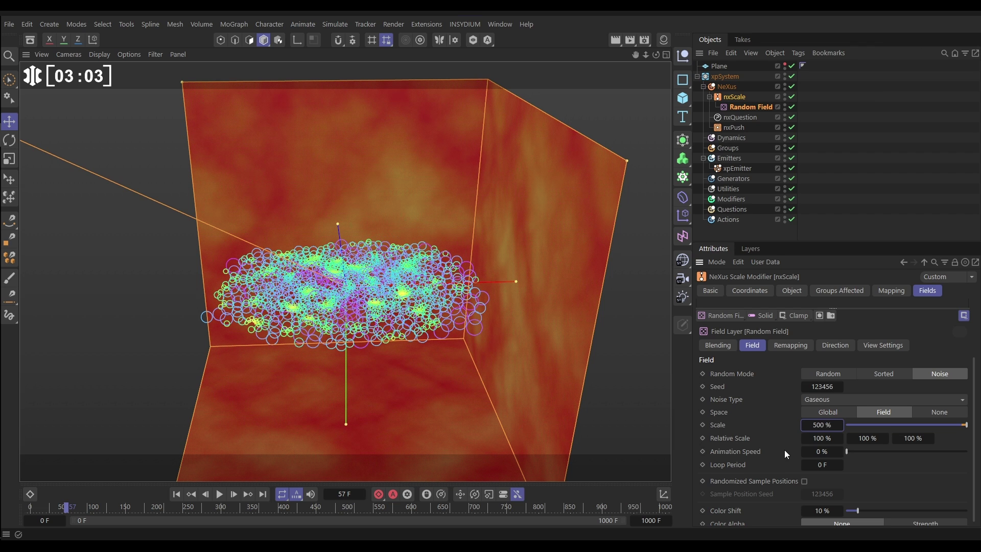
pyautogui.moveTo(861, 453); pyautogui.dragTo(894, 452)
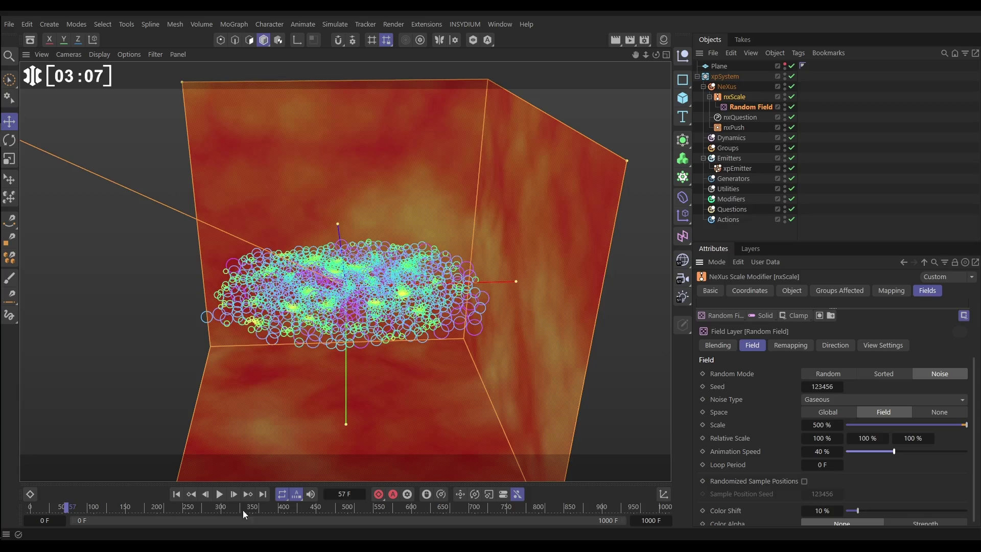
pyautogui.click(176, 494)
pyautogui.click(219, 494)
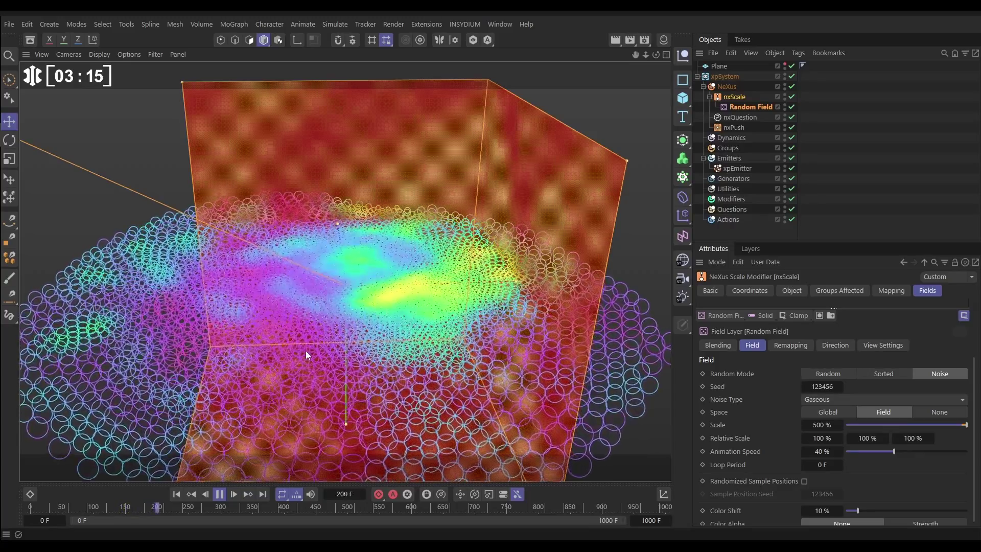
# Pause at frame 237 and set the field's Remapping Contour Mode to Curve.
pyautogui.click(219, 494)
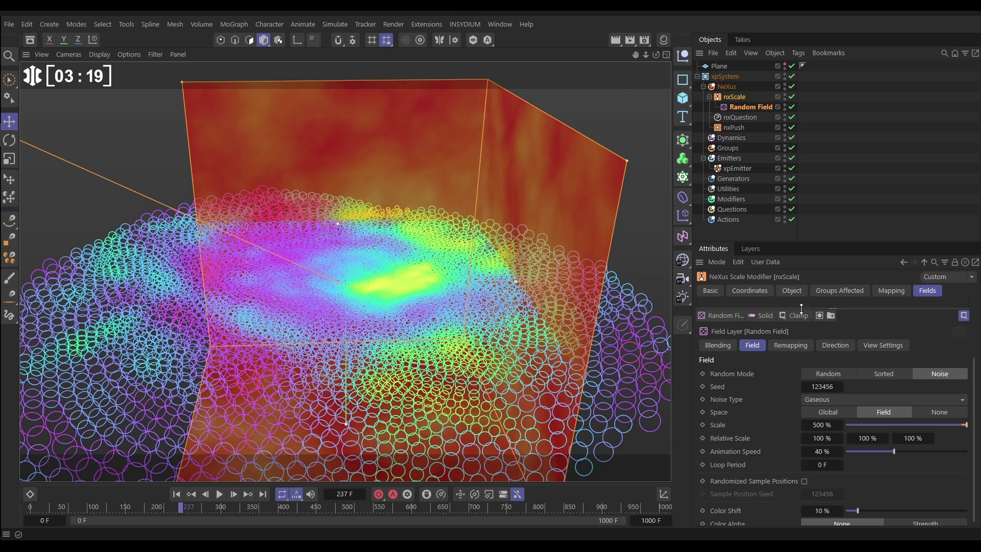
pyautogui.click(785, 347)
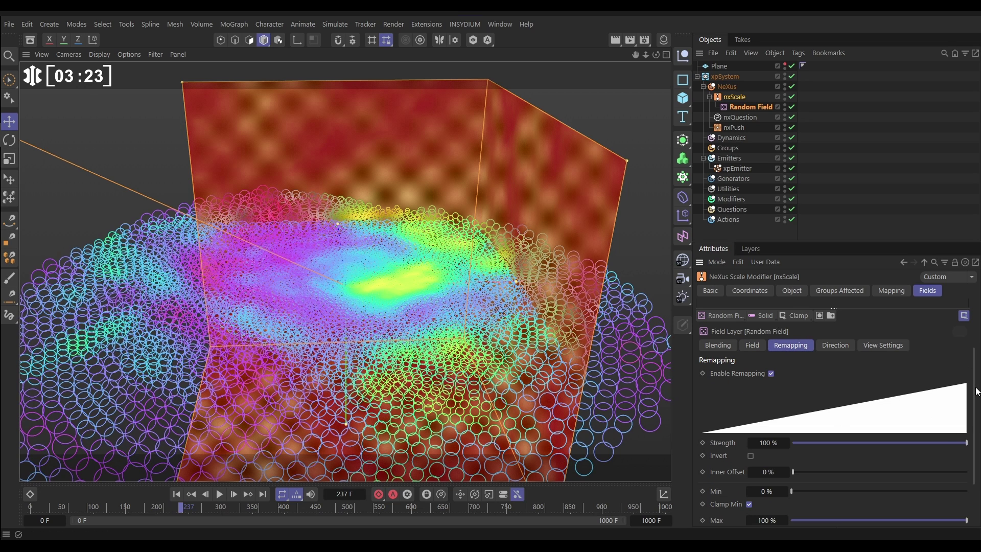
pyautogui.moveTo(974, 395); pyautogui.dragTo(972, 474)
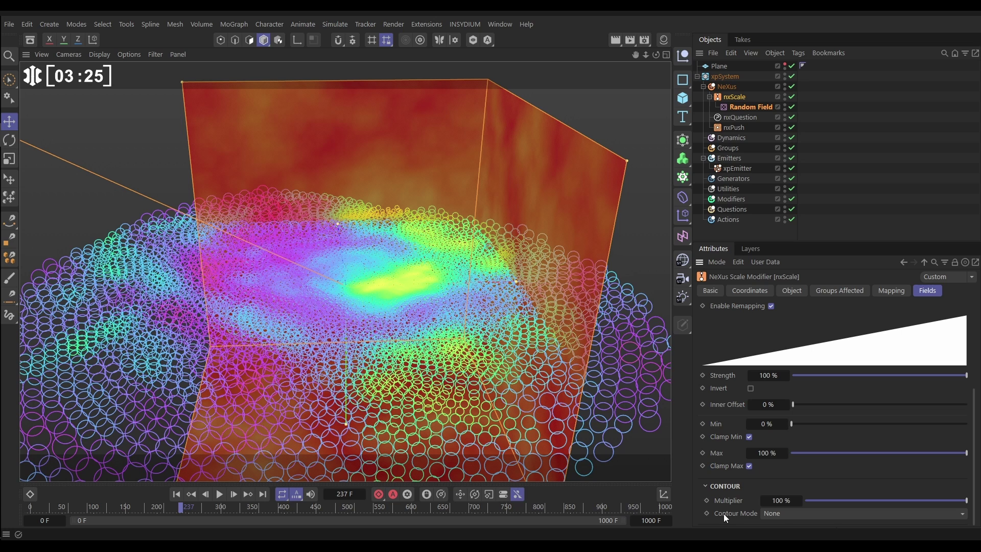
pyautogui.click(782, 514)
pyautogui.click(784, 500)
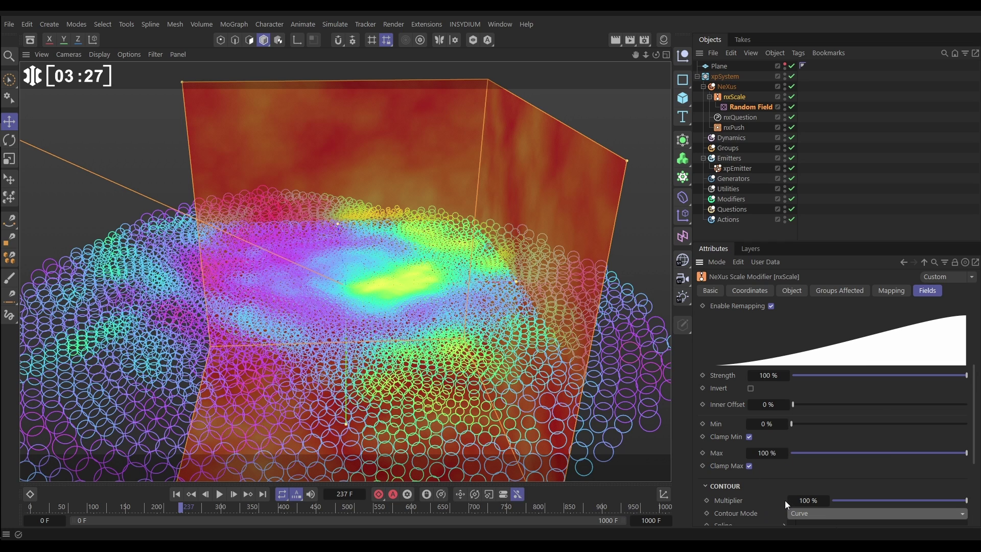
# Shape the contour spline into an S-curve, end point near 0.73, and replay the simulation.
pyautogui.moveTo(975, 454); pyautogui.dragTo(976, 524)
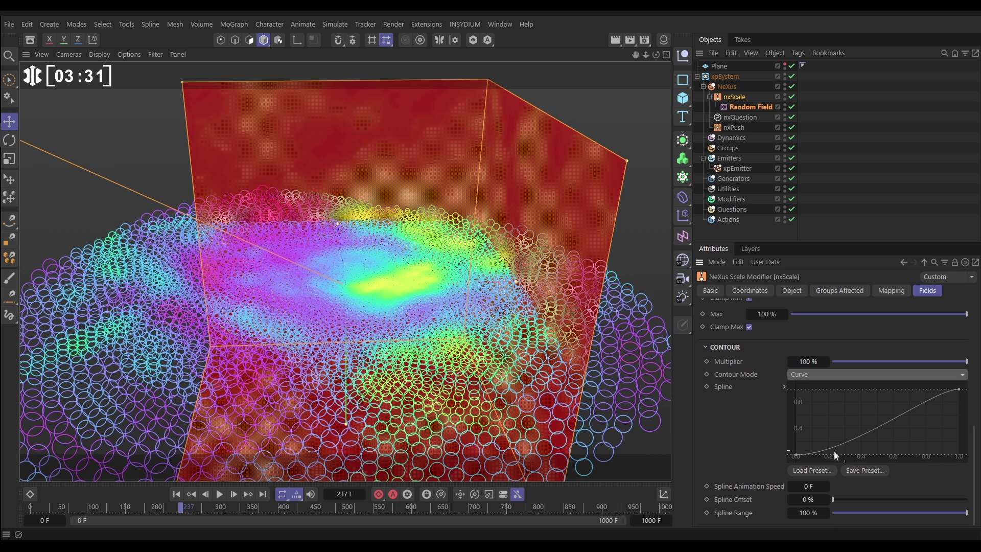
pyautogui.click(793, 455)
pyautogui.moveTo(839, 456); pyautogui.dragTo(908, 455)
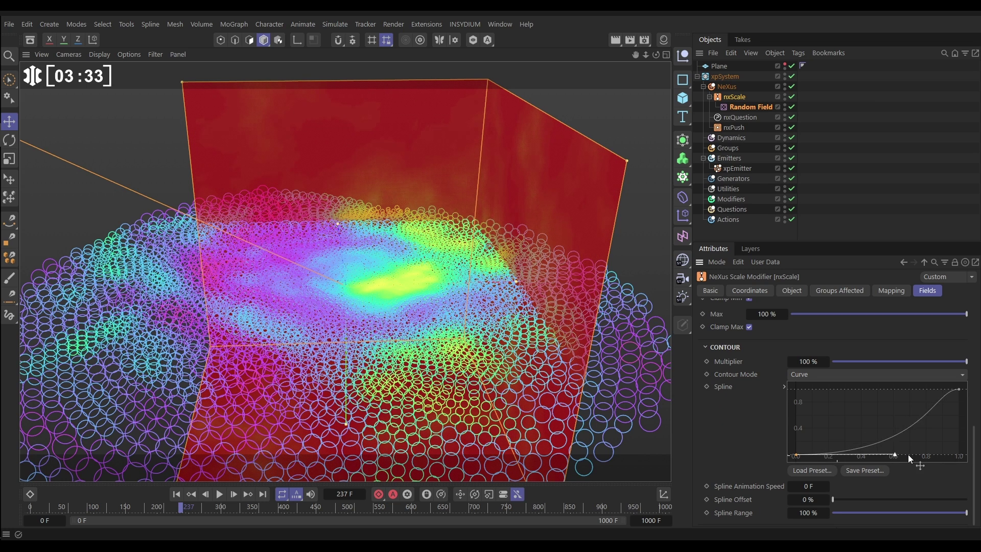
pyautogui.click(958, 389)
pyautogui.moveTo(914, 390); pyautogui.dragTo(820, 390)
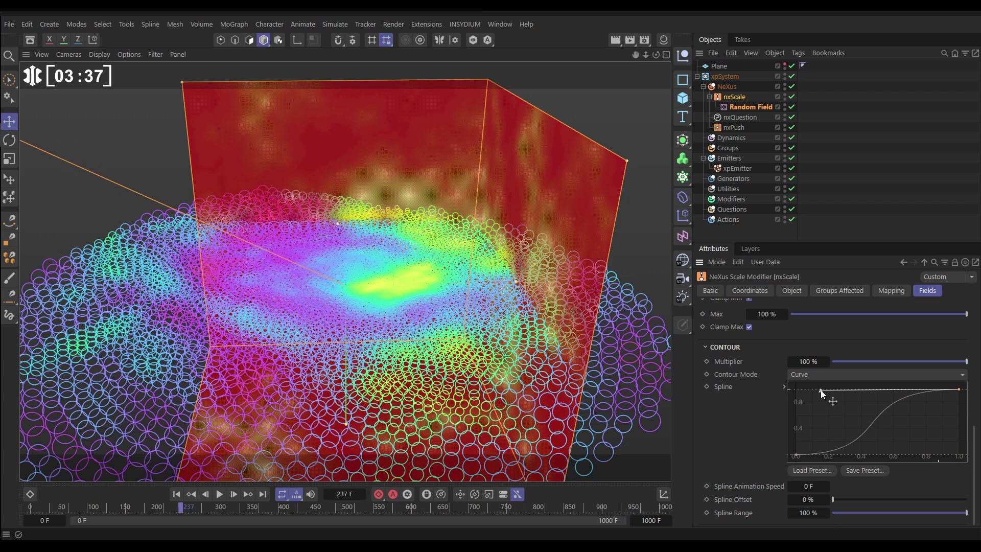
pyautogui.moveTo(961, 389); pyautogui.dragTo(915, 390)
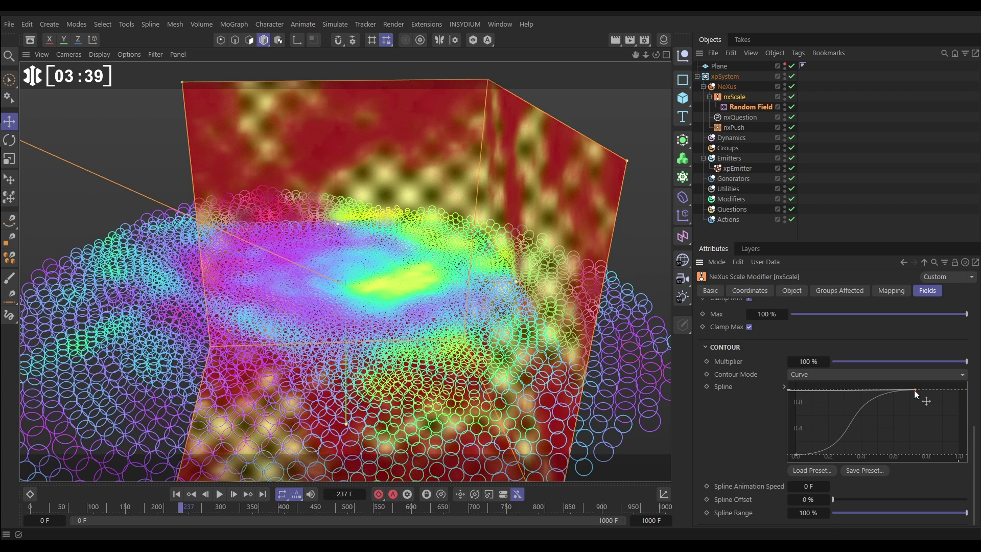
pyautogui.click(176, 494)
pyautogui.click(219, 494)
pyautogui.keyDown('alt'); pyautogui.moveTo(372, 341); pyautogui.dragTo(360, 315); pyautogui.keyUp('alt')
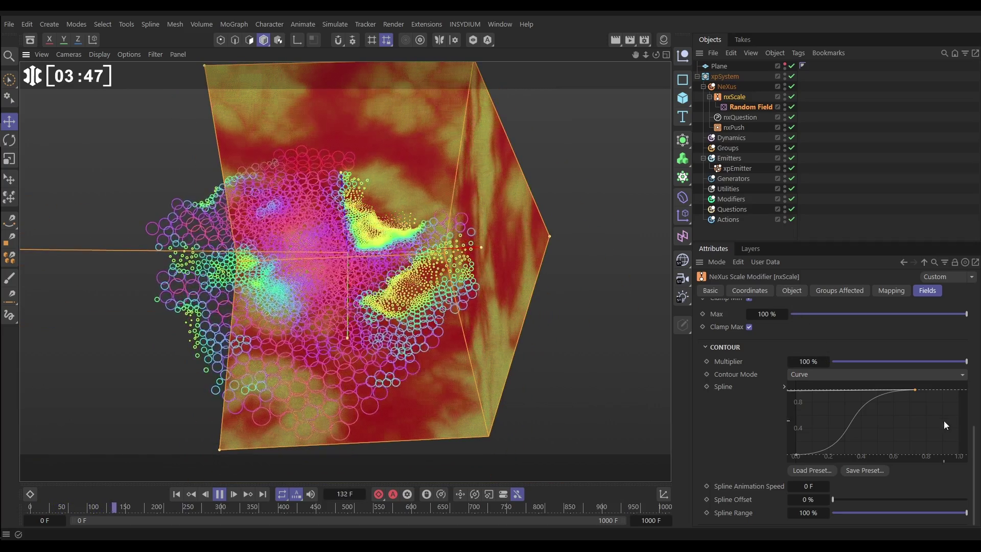
# Raise the Random Field's Animation Speed to 82% and turn off Viewplane Preview.
pyautogui.scroll(5, 976, 359)
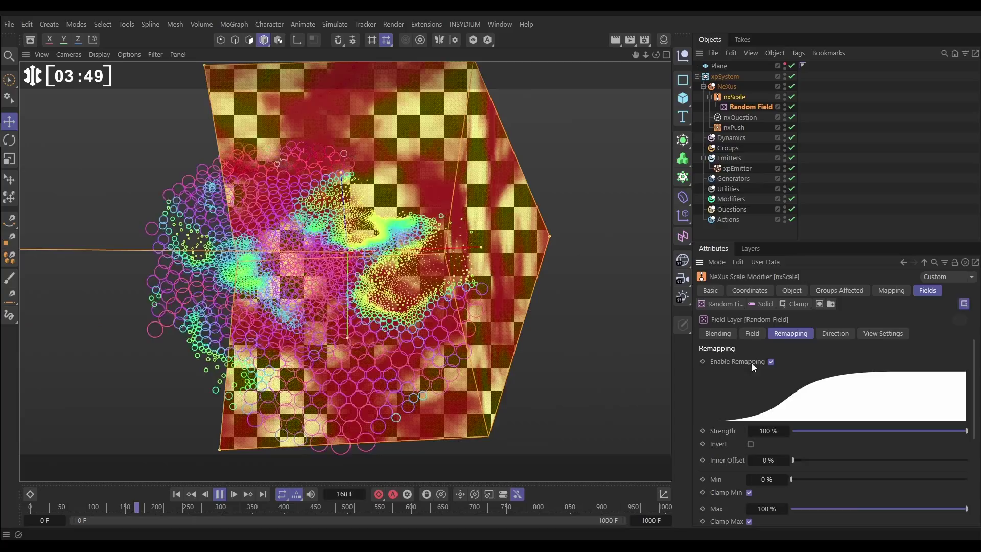
pyautogui.click(750, 333)
pyautogui.moveTo(894, 448); pyautogui.dragTo(945, 449)
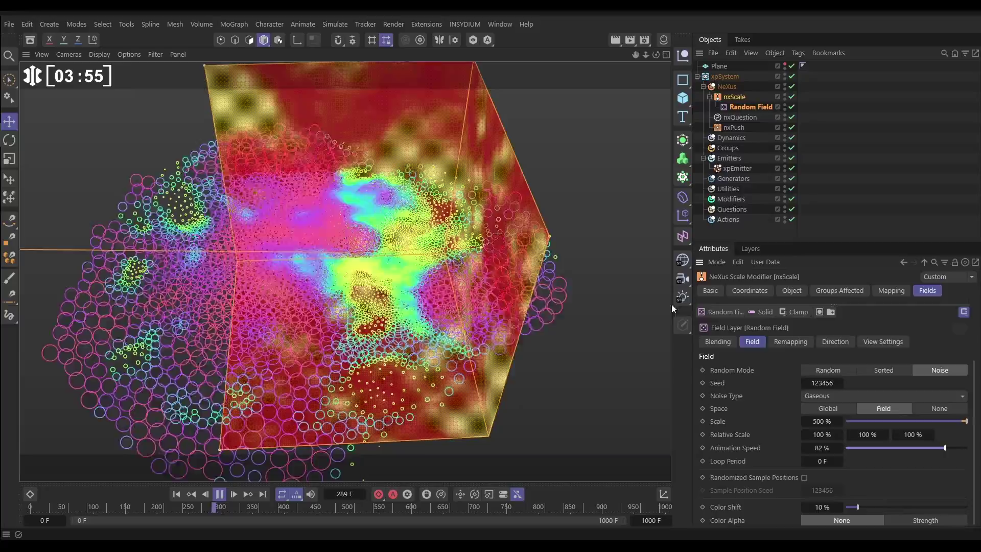
pyautogui.click(893, 341)
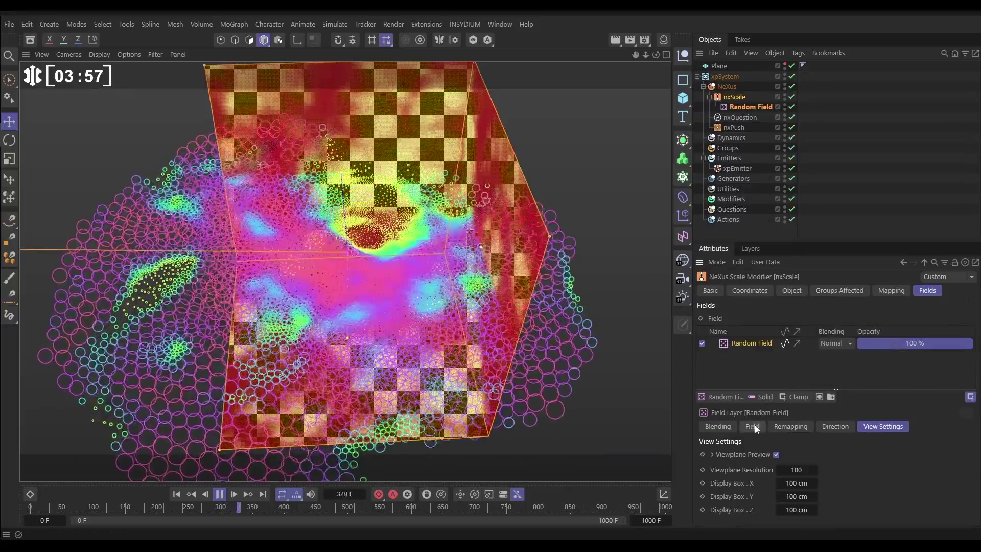
pyautogui.click(775, 454)
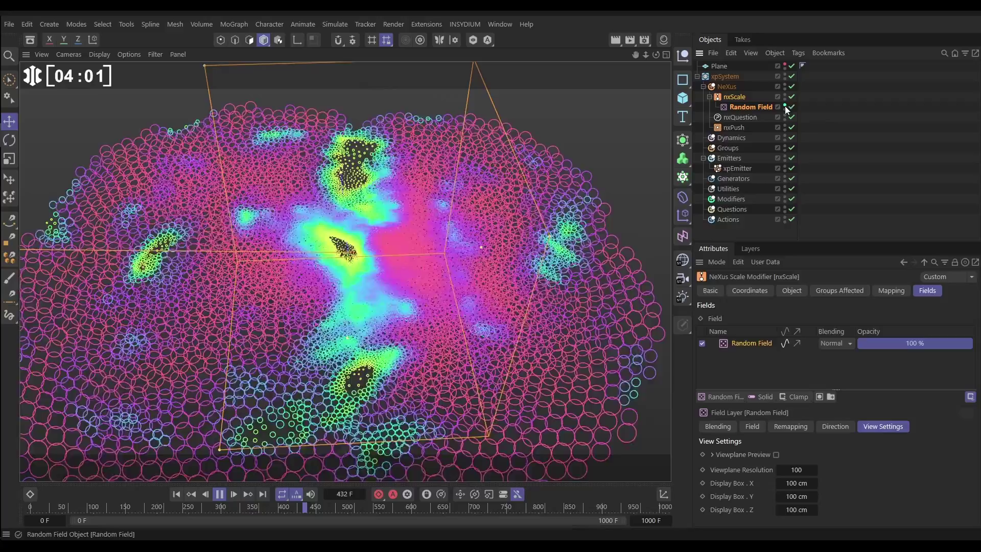
# Deselect the field, zoom out to the whole disc, and replay to frame 237.
pyautogui.click(742, 237)
pyautogui.scroll(-5, 551, 271)
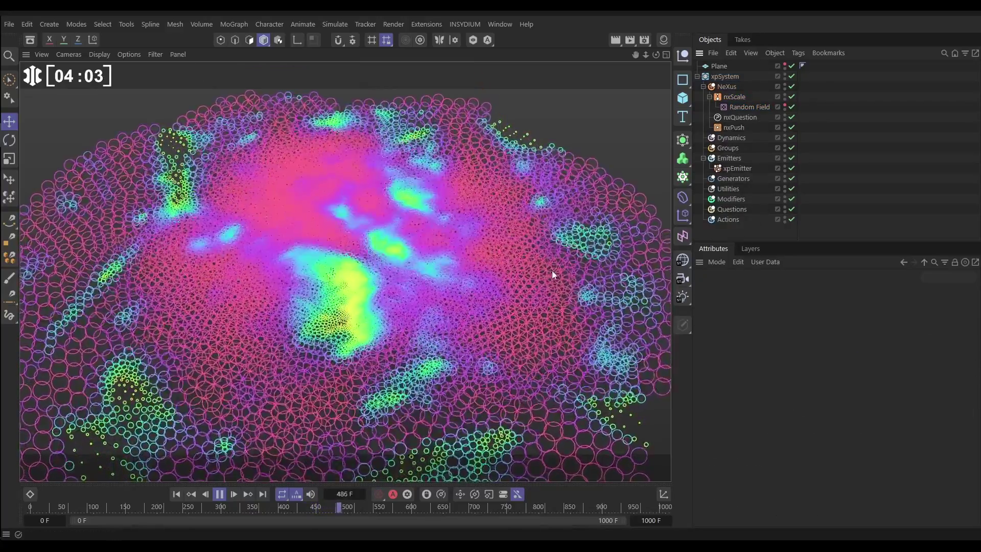
pyautogui.keyDown('alt'); pyautogui.moveTo(395, 276); pyautogui.dragTo(369, 277); pyautogui.keyUp('alt')
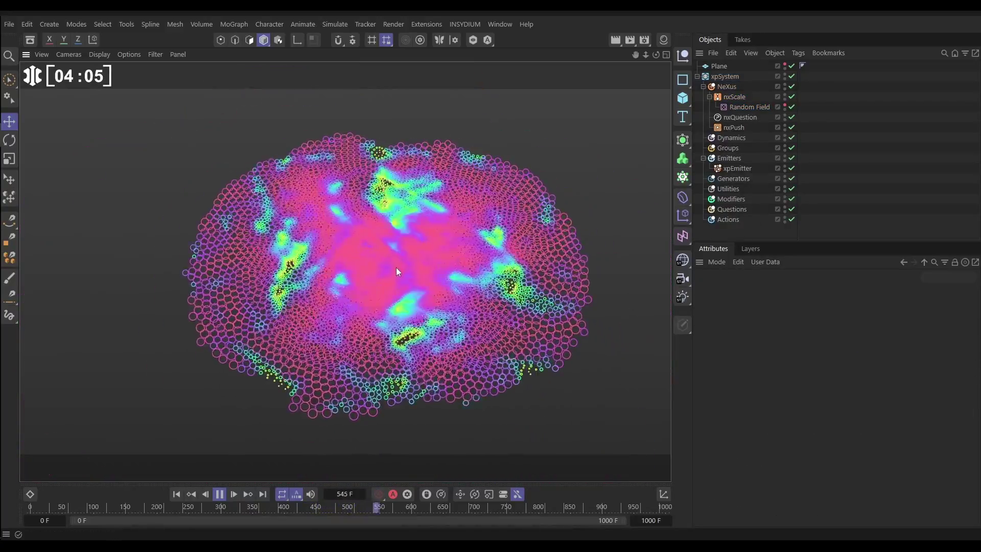
pyautogui.click(176, 494)
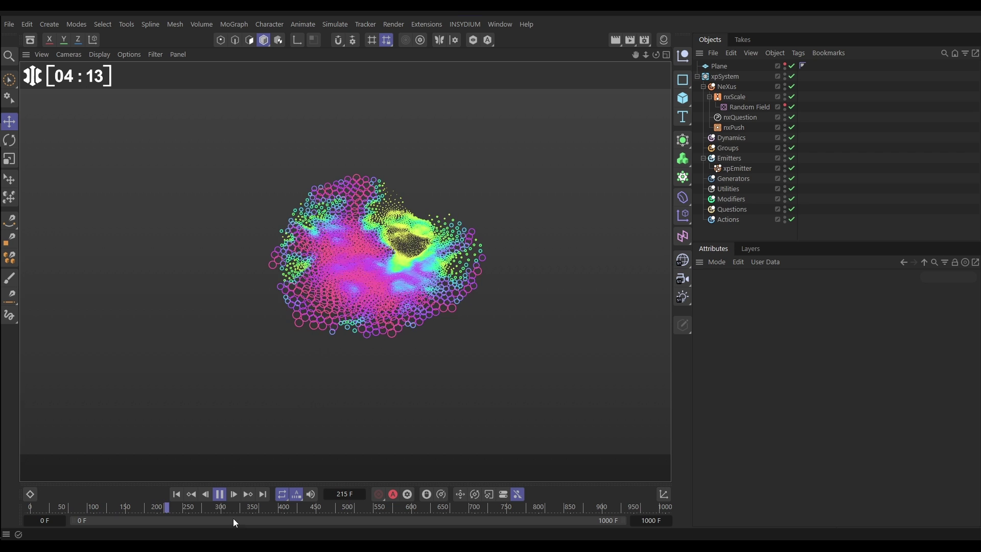
pyautogui.click(219, 494)
pyautogui.scroll(-1, 308, 332)
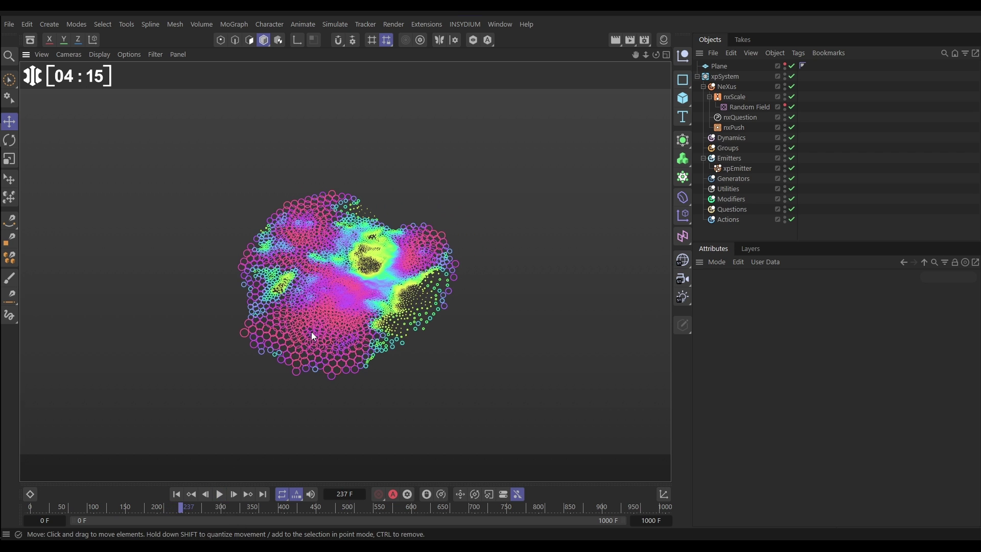
pyautogui.scroll(3, 361, 302)
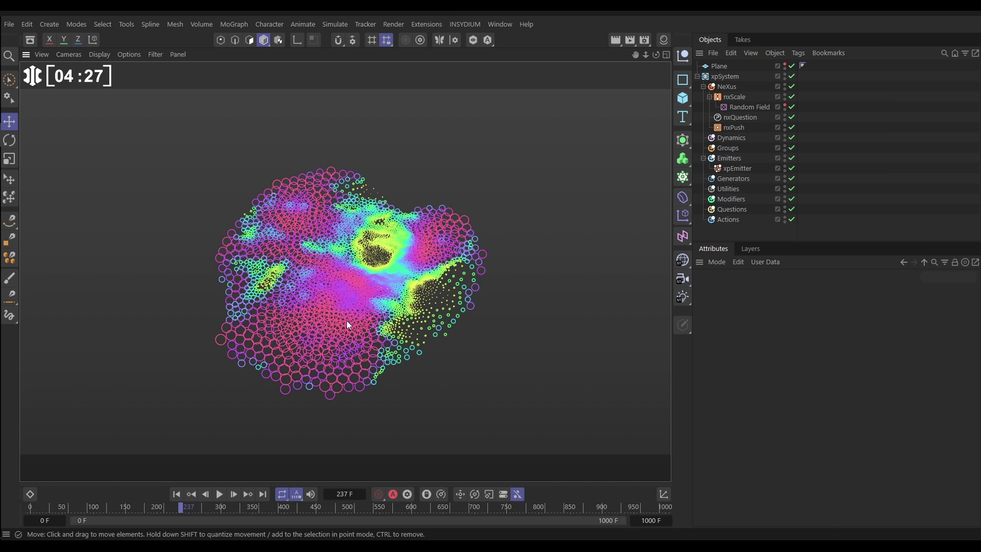
# Show the emitter's particles as Squares with Force Display on and 100% size, then replay from the start.
pyautogui.click(735, 169)
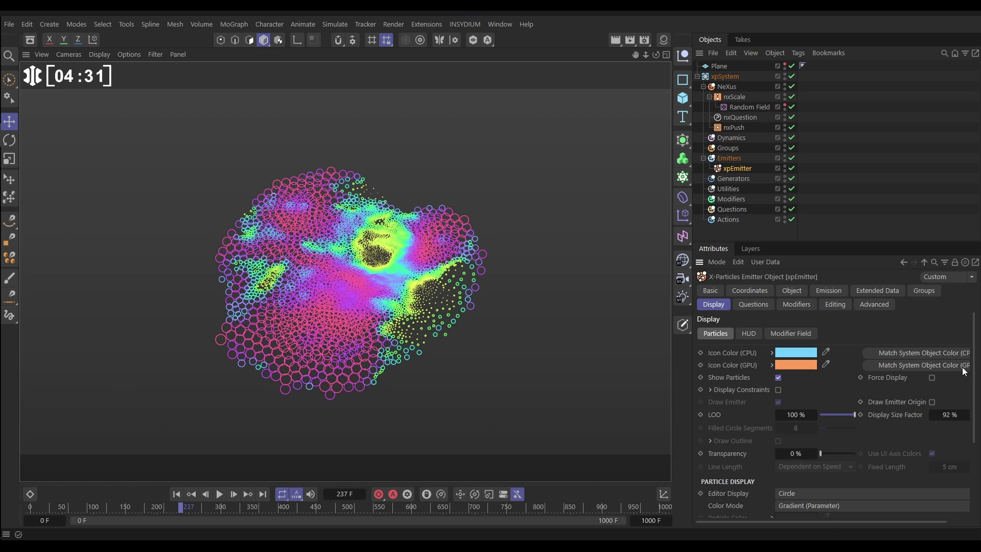
pyautogui.moveTo(974, 374); pyautogui.dragTo(977, 421)
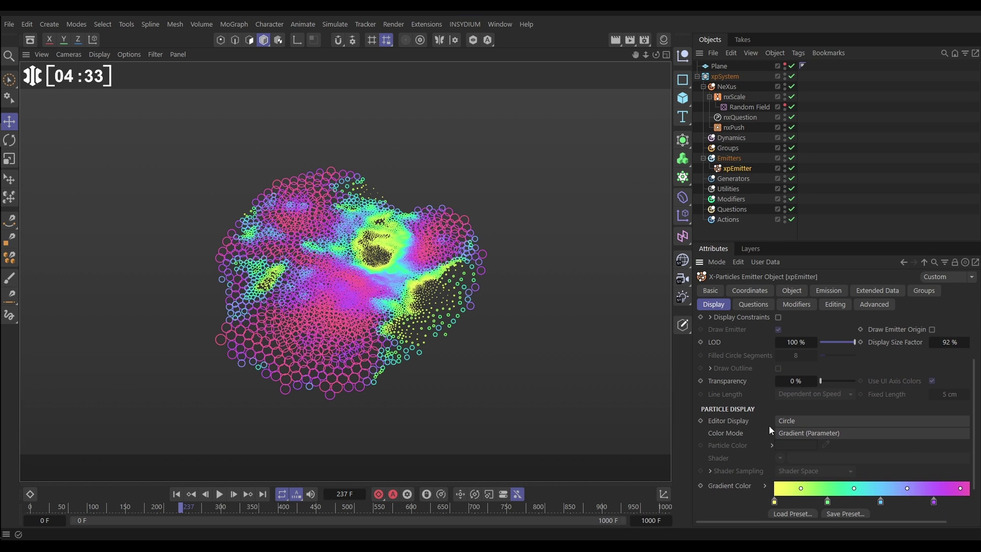
pyautogui.click(792, 421)
pyautogui.click(781, 233)
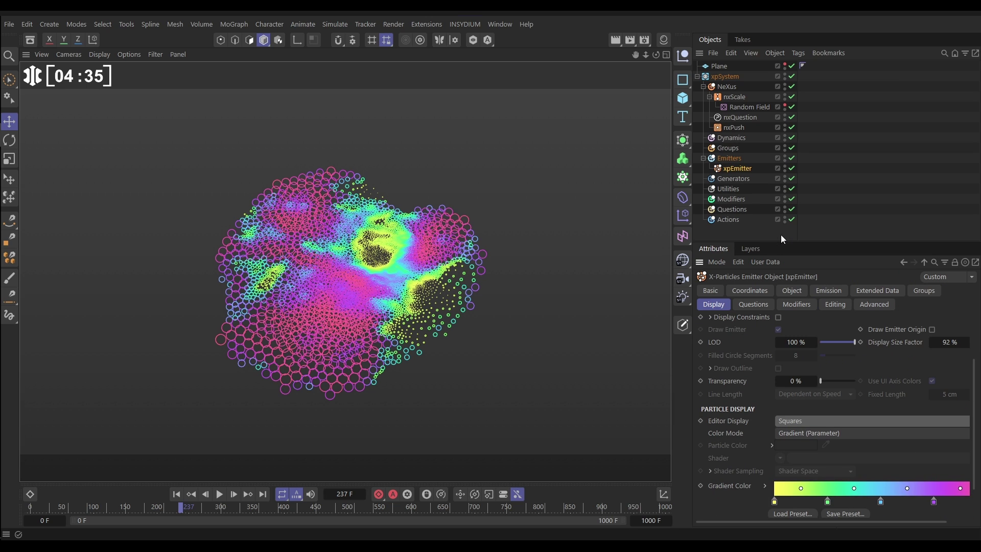
pyautogui.scroll(3, 963, 392)
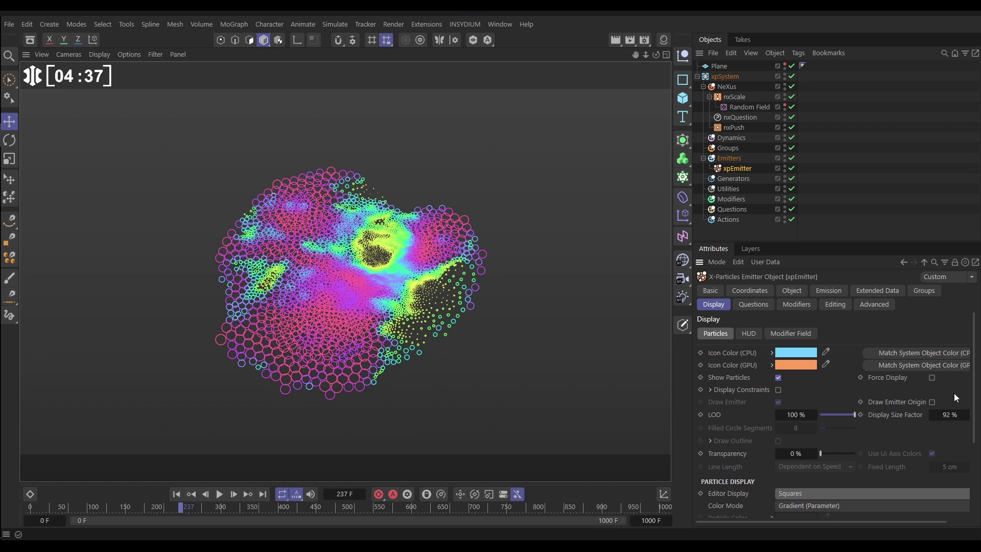
pyautogui.click(932, 378)
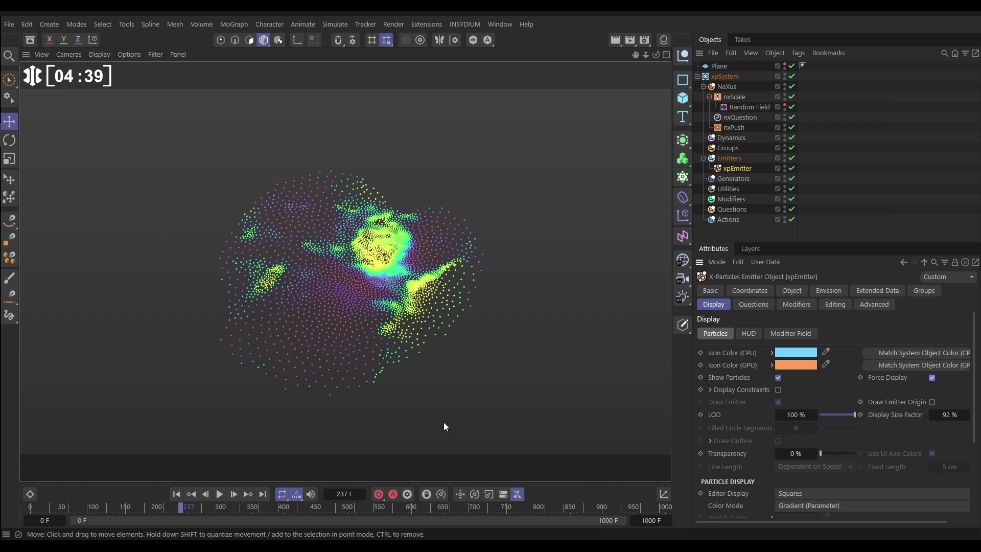
pyautogui.click(950, 416)
pyautogui.write('100')
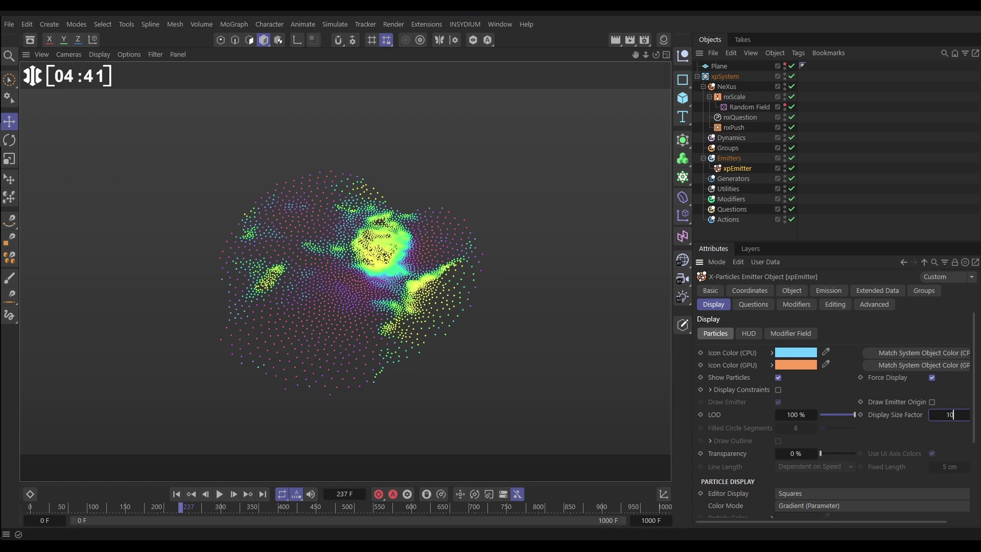
pyautogui.press('Return')
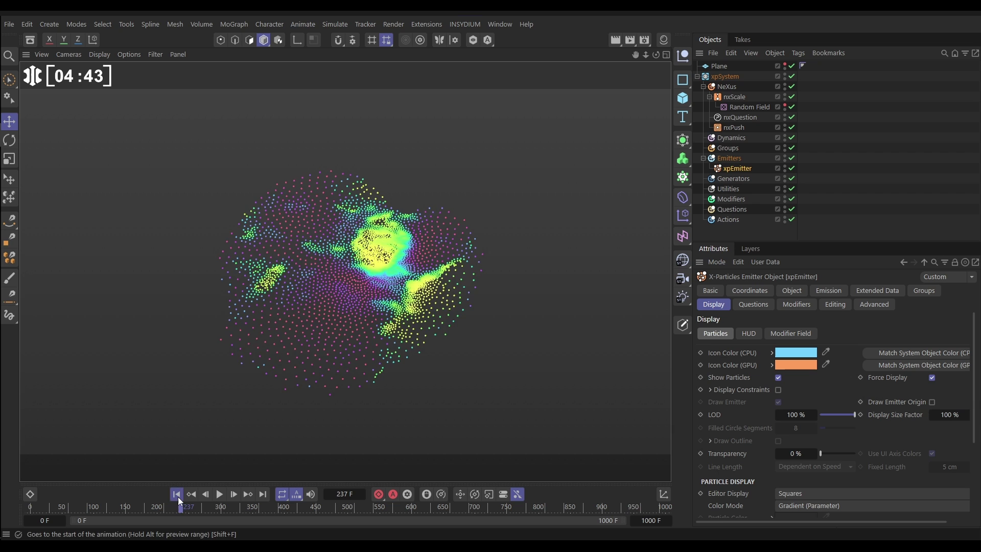
pyautogui.click(176, 494)
pyautogui.click(219, 494)
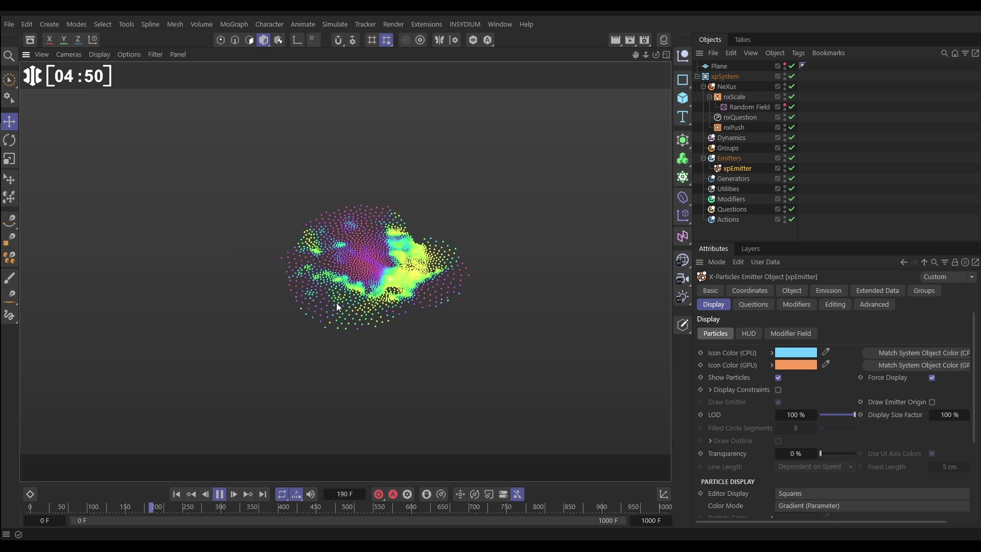
# Raise the xpEmitter birthrate to 100 and replay the simulation from the first frame.
pyautogui.click(223, 489)
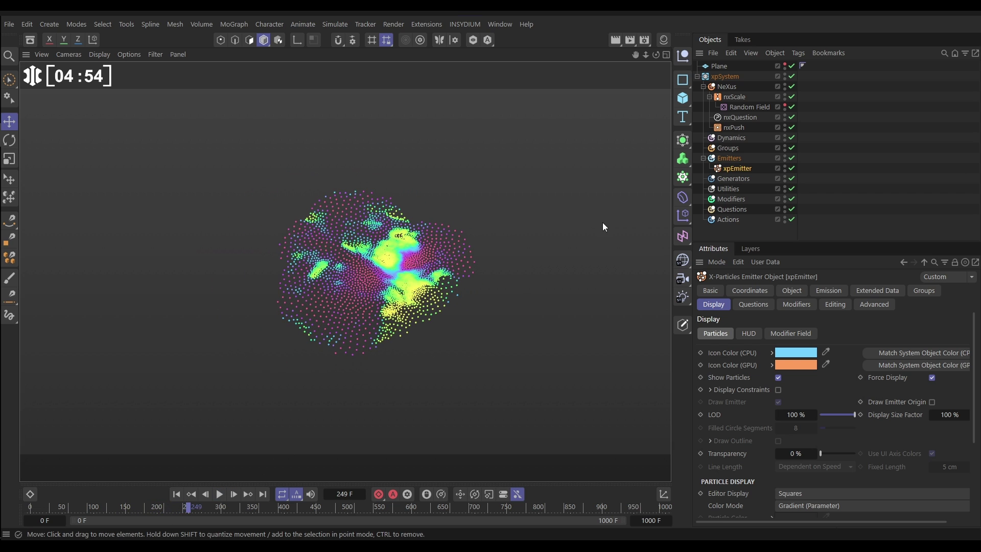
pyautogui.click(820, 291)
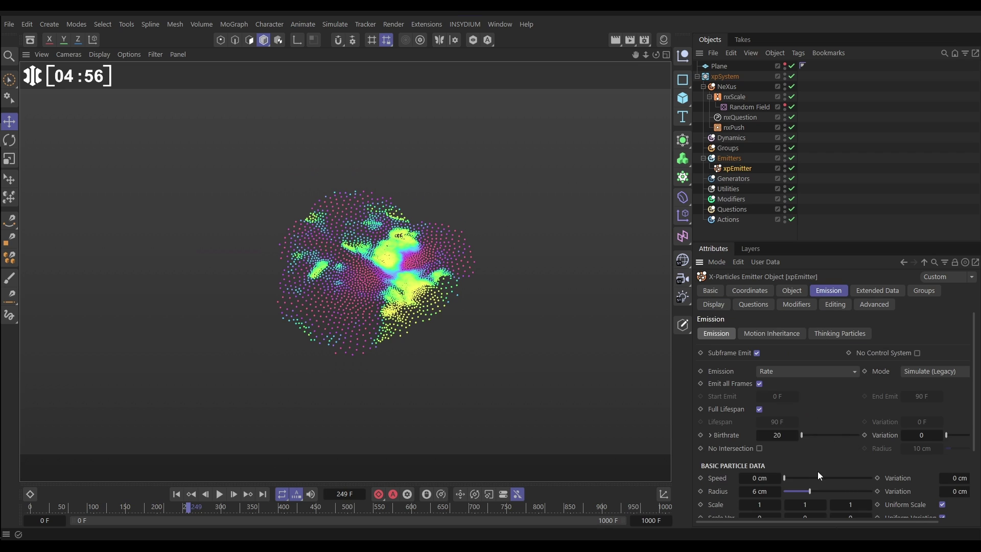
pyautogui.doubleClick(775, 434)
pyautogui.write('100')
pyautogui.click(176, 494)
pyautogui.click(220, 494)
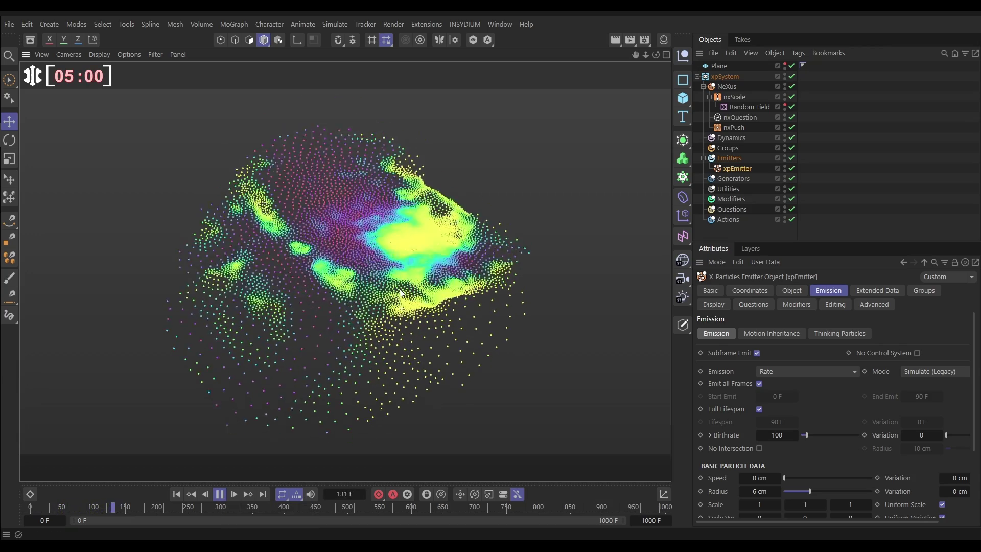
# Add an nxTurbulence modifier to NeXus, placed between nxQuestion and nxPush.
pyautogui.click(219, 494)
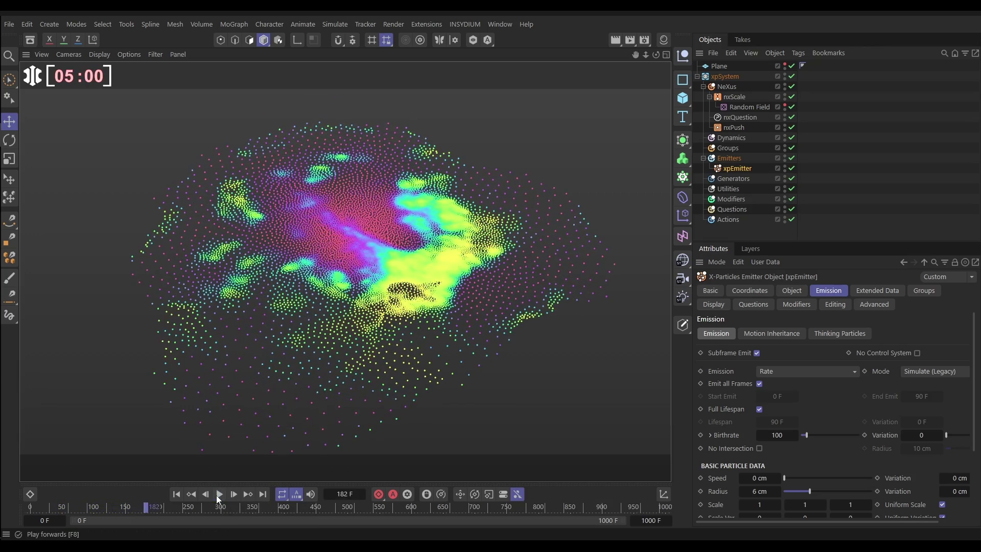
pyautogui.click(727, 86)
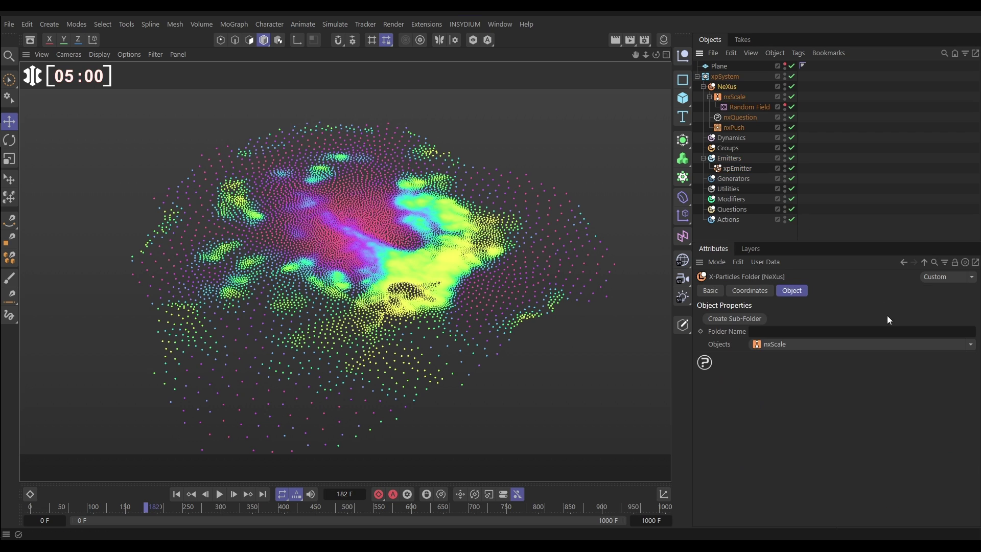
pyautogui.click(959, 343)
pyautogui.click(775, 288)
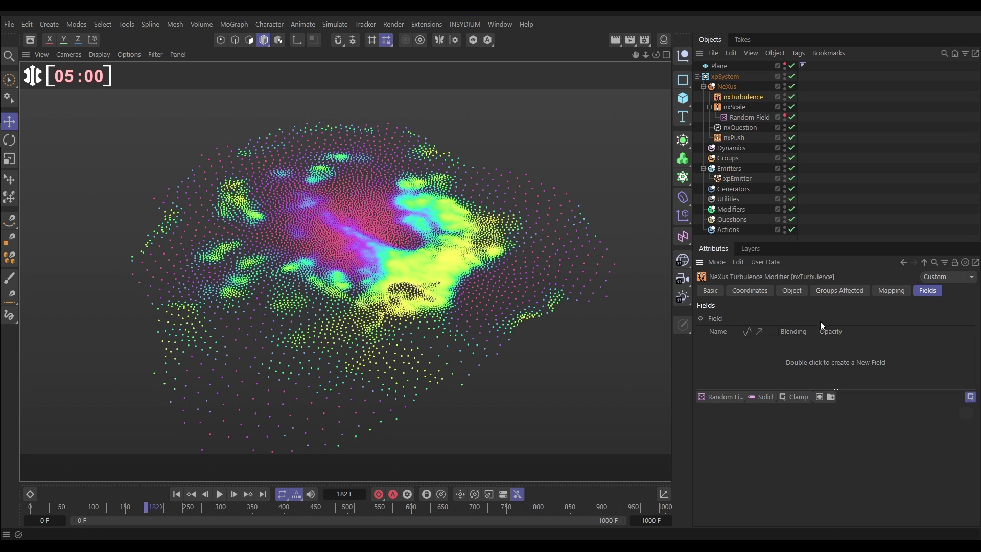
pyautogui.click(710, 107)
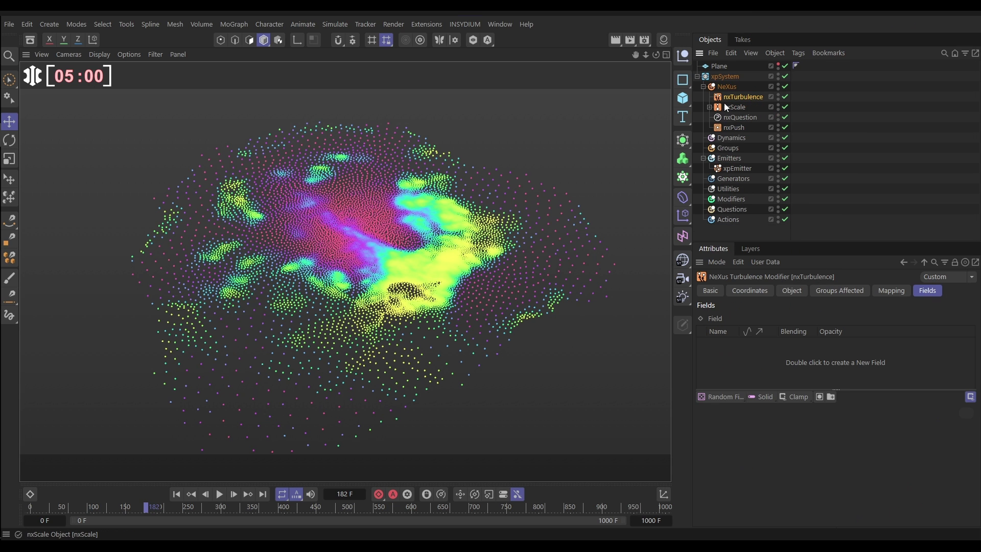
pyautogui.moveTo(736, 114); pyautogui.dragTo(731, 123)
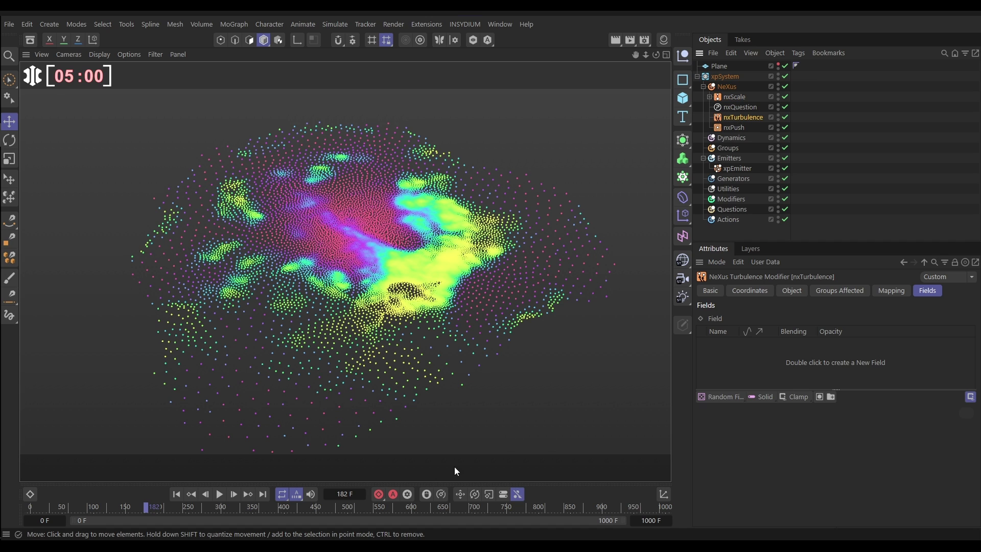
# Set the turbulence's Y Axis Direction Scale to 0% and replay the simulation.
pyautogui.click(792, 294)
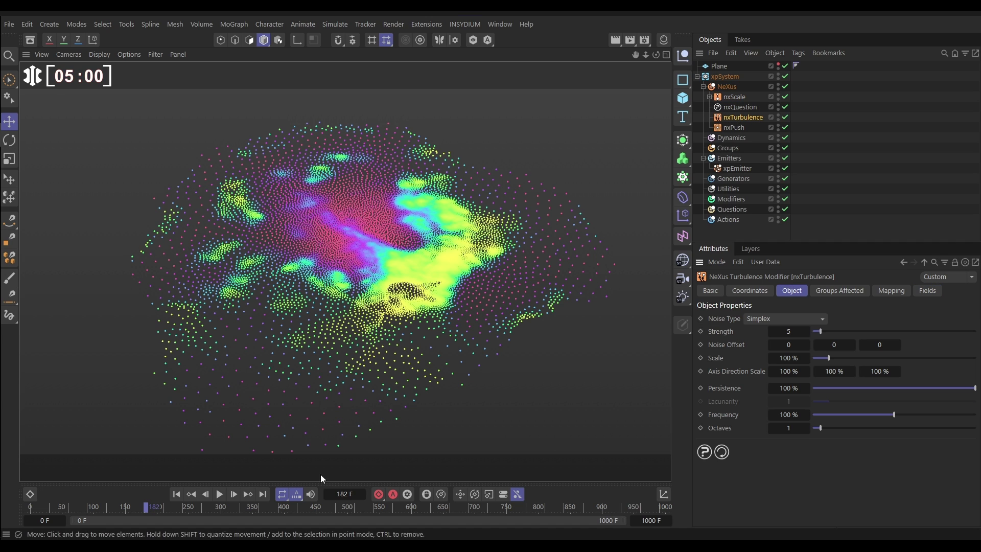
pyautogui.click(176, 493)
pyautogui.click(219, 494)
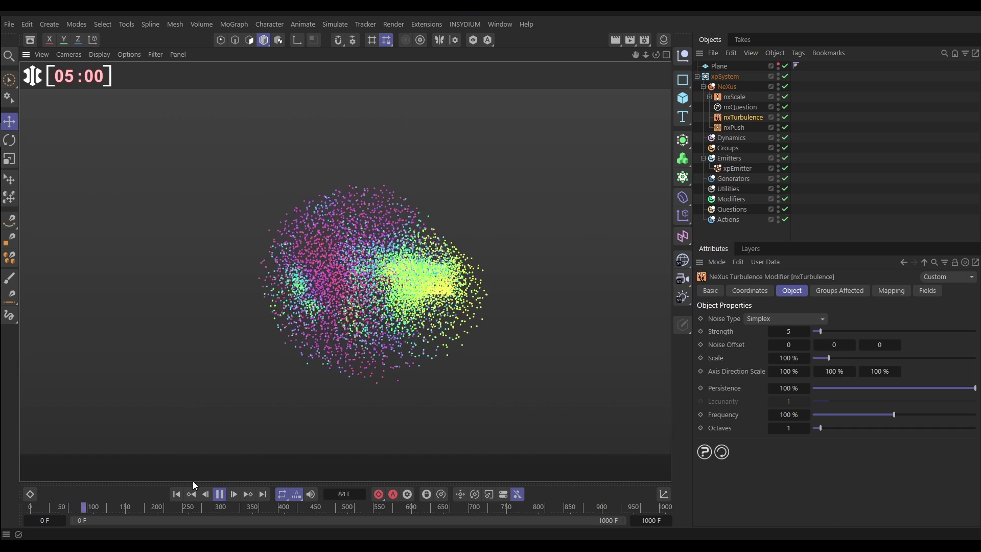
pyautogui.click(220, 494)
pyautogui.click(180, 494)
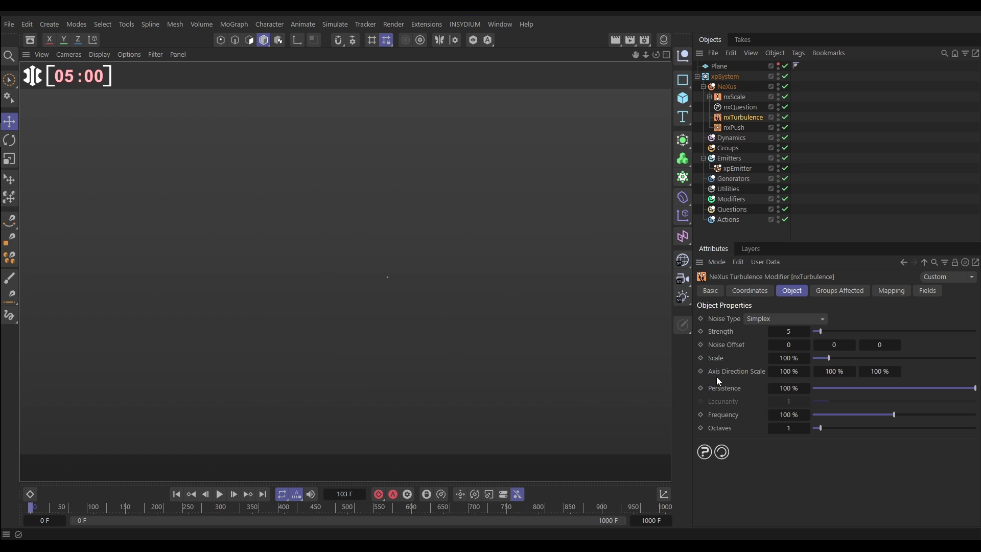
pyautogui.click(834, 371)
pyautogui.write('0')
pyautogui.press('Return')
pyautogui.click(219, 494)
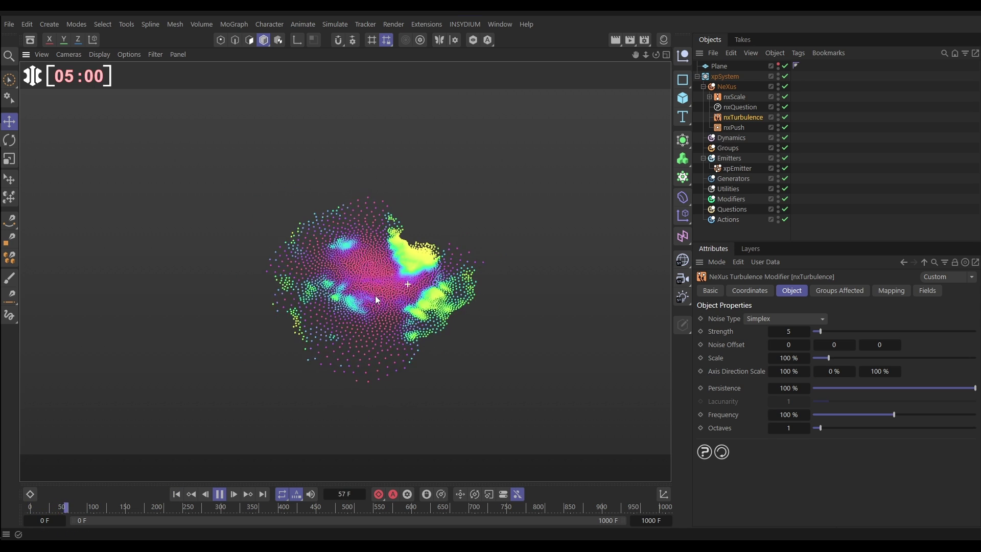
# Use Curl noise with strength 9, scale 180%, frequency 52% and blend 37.2%, then replay.
pyautogui.press('F8')
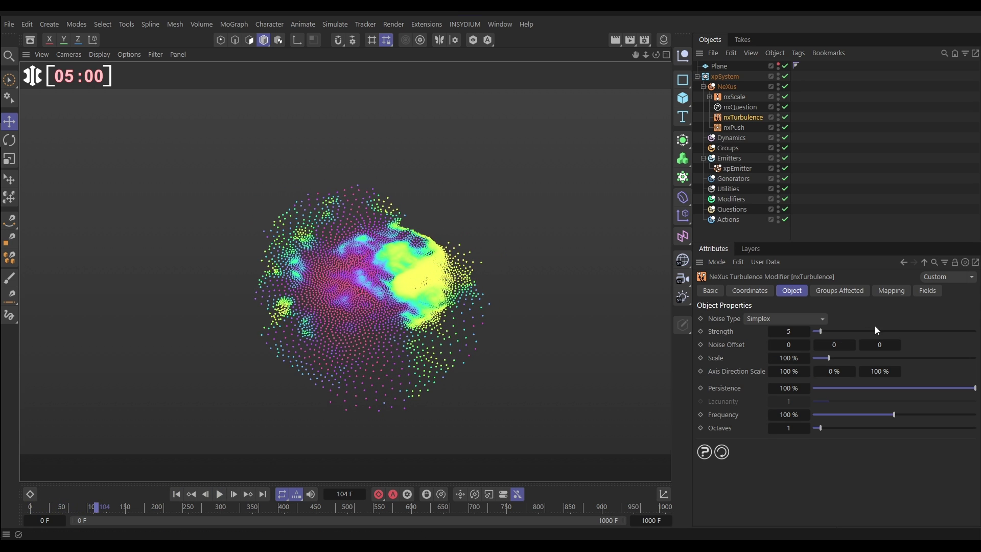
pyautogui.click(767, 320)
pyautogui.click(763, 345)
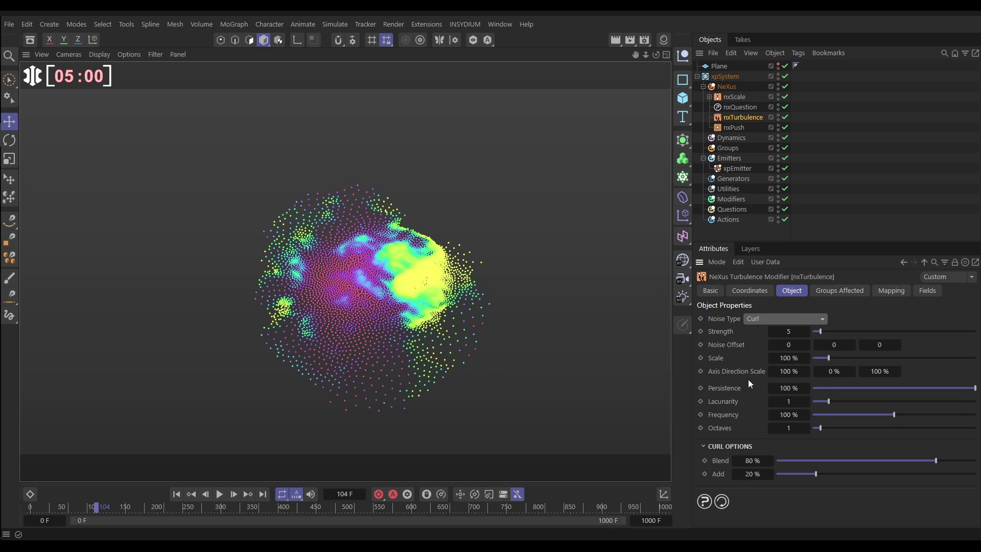
pyautogui.moveTo(820, 331); pyautogui.dragTo(840, 359)
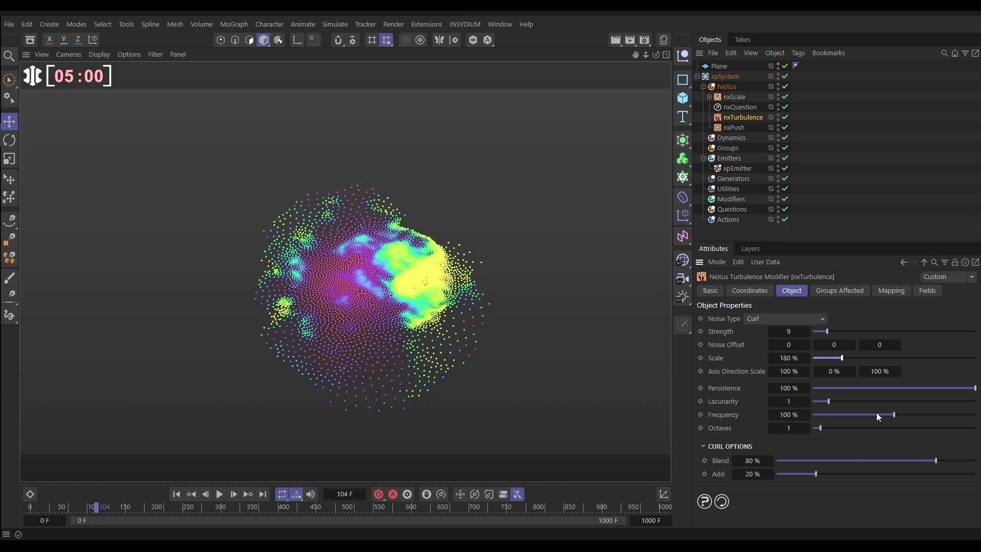
pyautogui.moveTo(875, 414); pyautogui.dragTo(858, 415)
pyautogui.moveTo(919, 462); pyautogui.dragTo(850, 468)
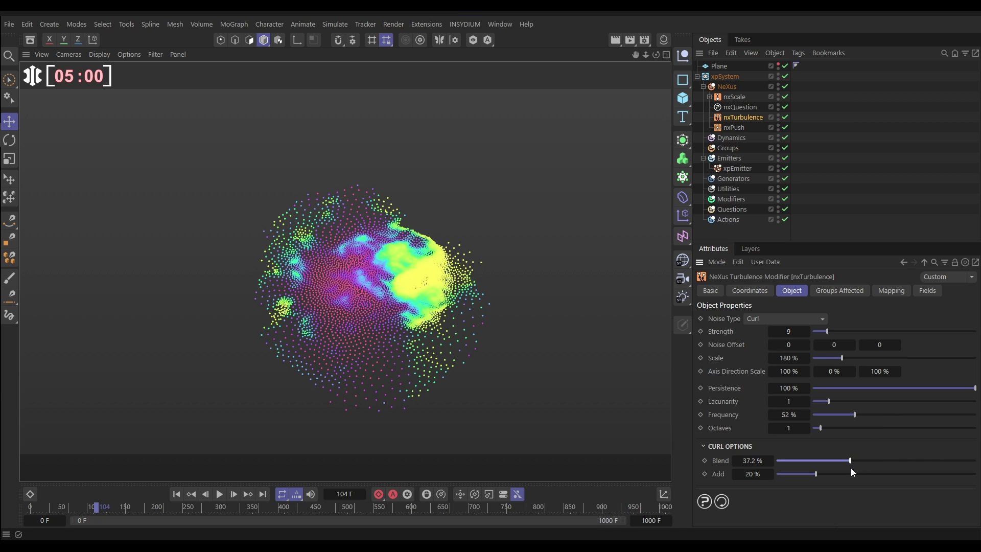
pyautogui.click(176, 494)
pyautogui.click(219, 494)
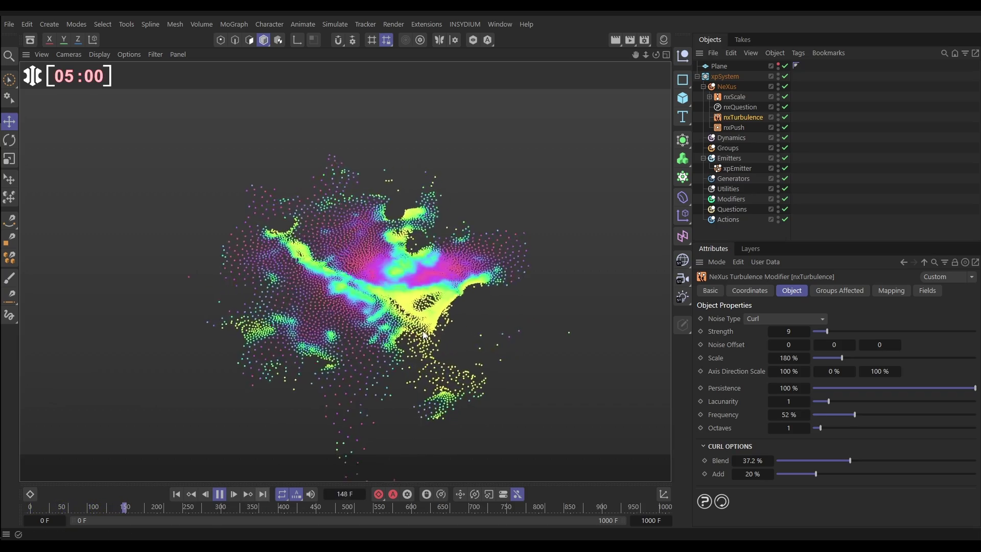
# Set the xpEmitter's editor display to Dots.
pyautogui.click(735, 169)
pyautogui.click(713, 304)
pyautogui.click(792, 497)
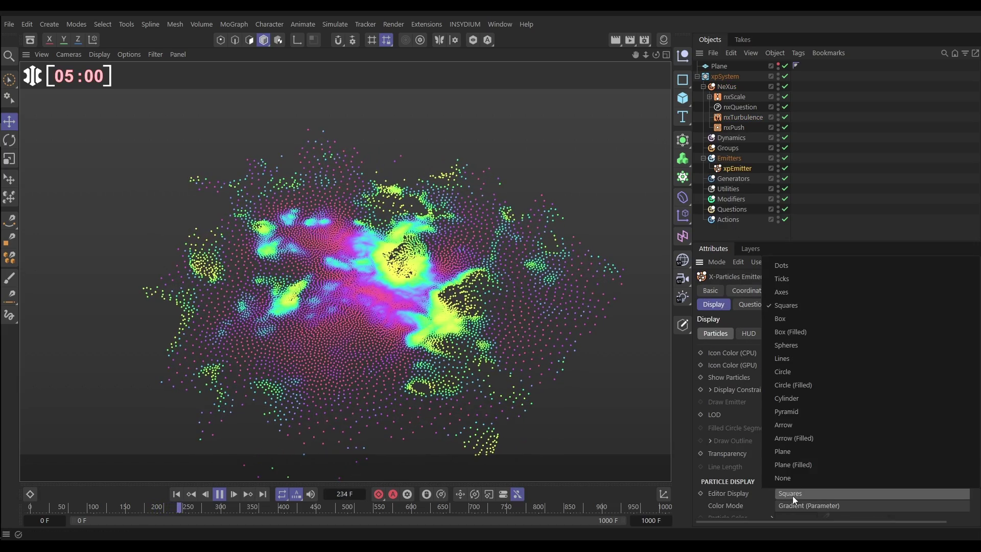
pyautogui.click(777, 268)
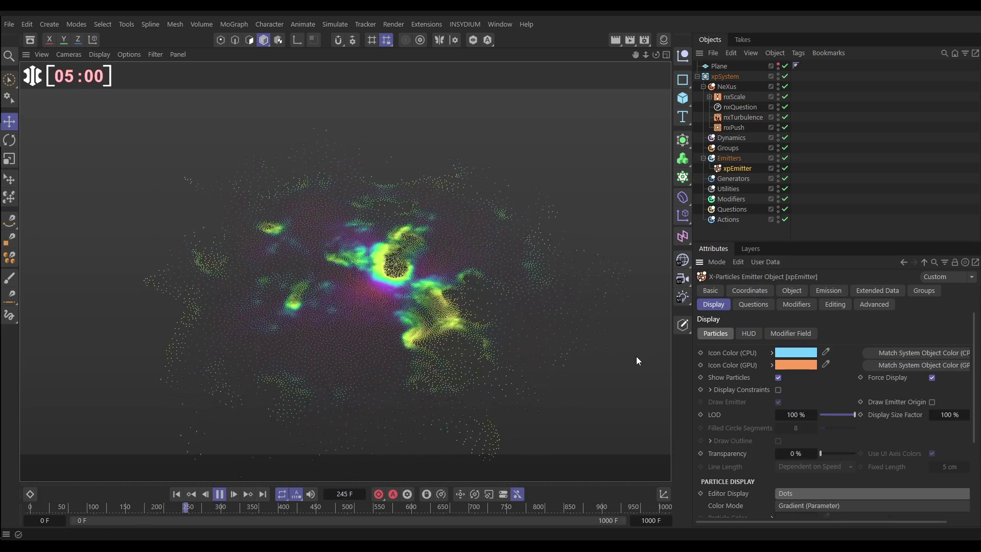
# Set the emitter birthrate to 200 and rewind to the first frame.
pyautogui.click(828, 290)
pyautogui.doubleClick(776, 435)
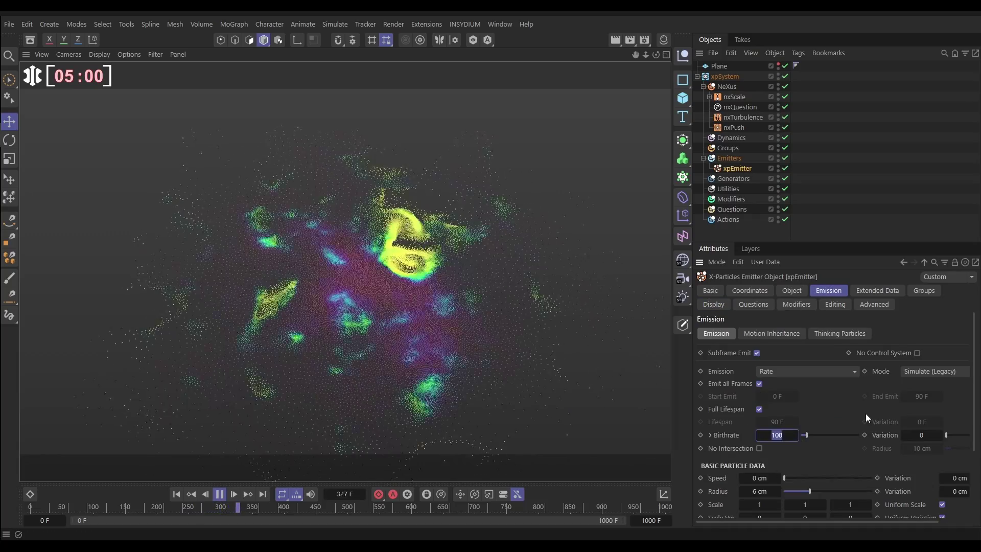
pyautogui.write('200')
pyautogui.press('Return')
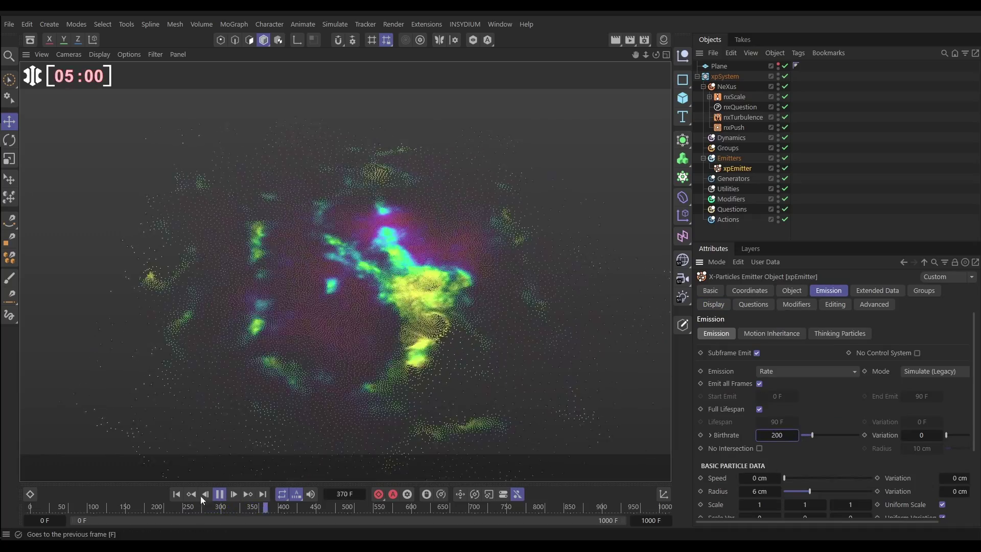
pyautogui.click(177, 494)
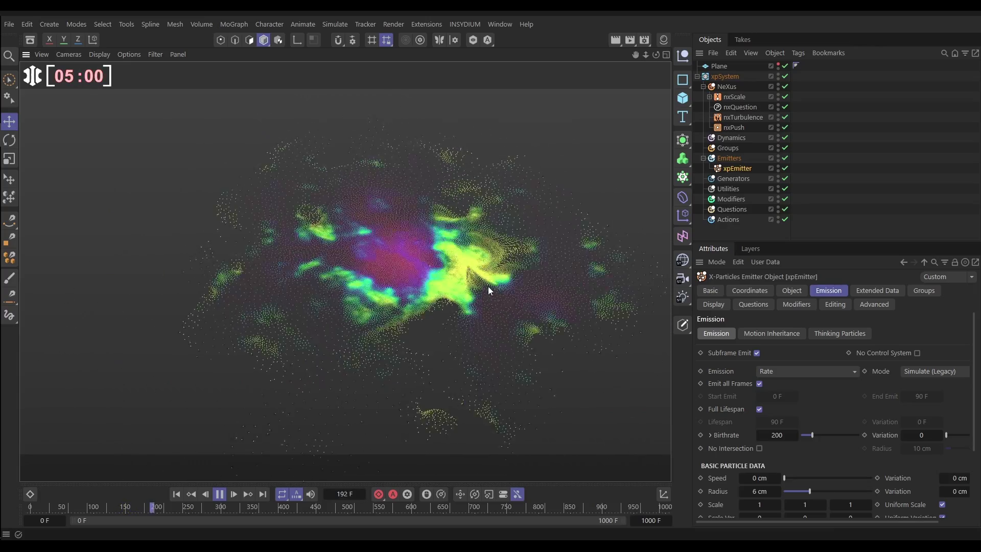
# Disable the nxTurbulence modifier in the Object Manager.
pyautogui.click(785, 118)
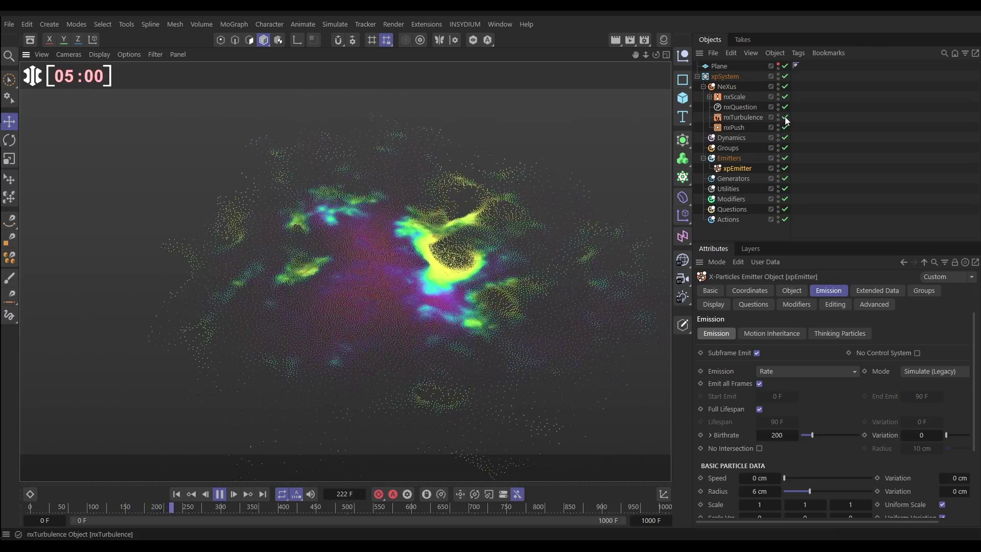